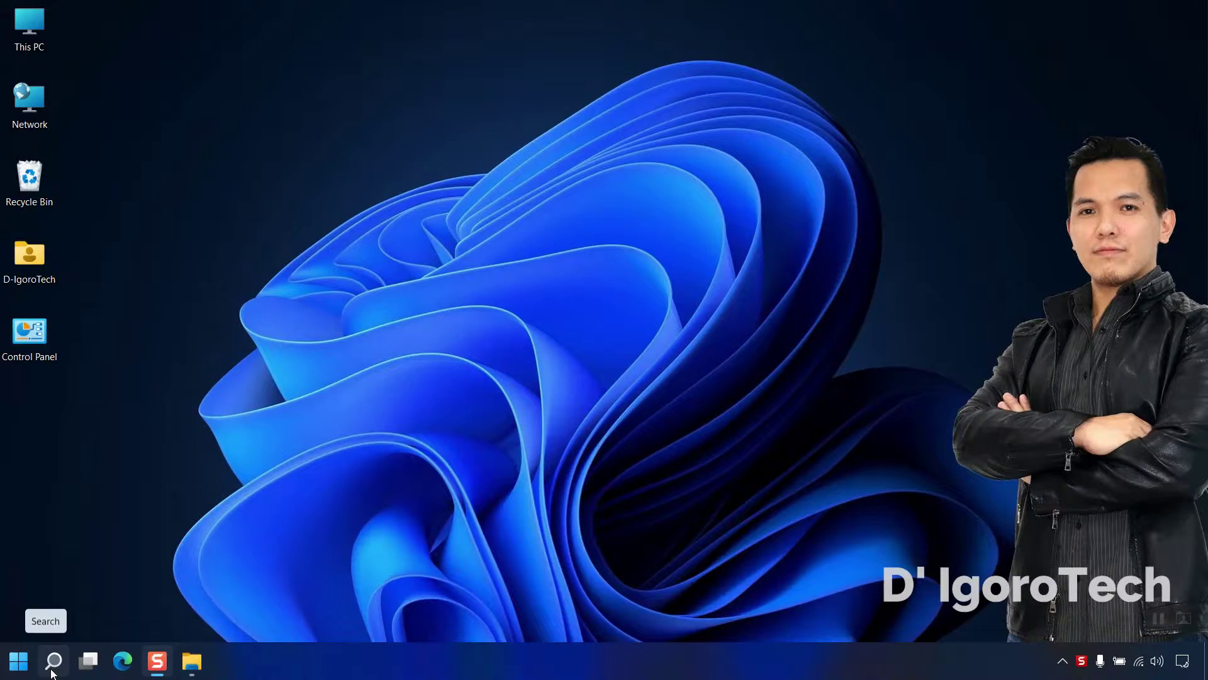
# Step: Search for 'storage' and open the Storage settings page showing Local Disk (C:) usage
pyautogui.click(54, 661)
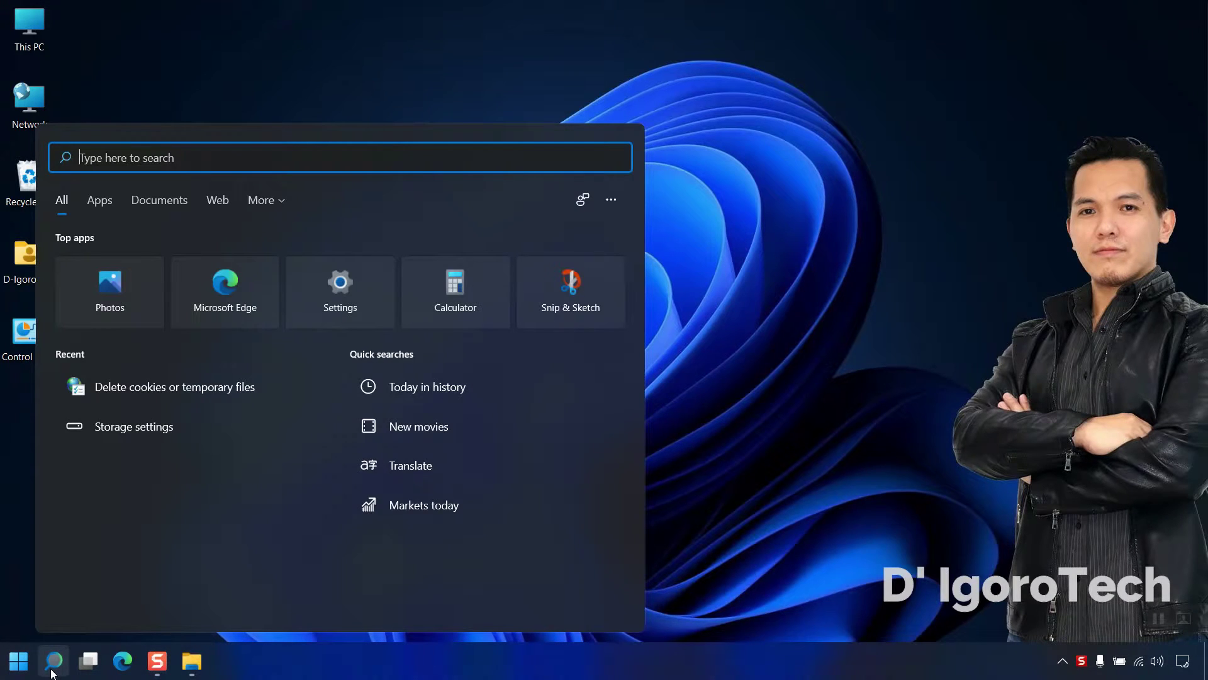
pyautogui.write('storagl')
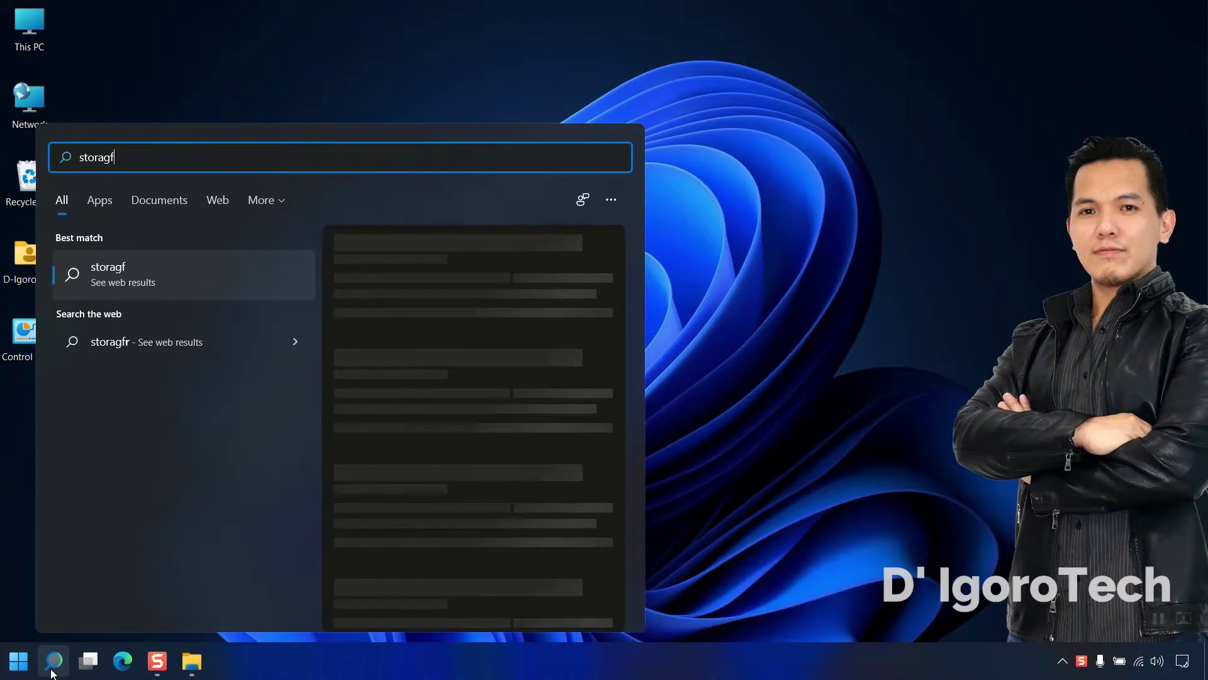
pyautogui.press('BackSpace')
pyautogui.write('e')
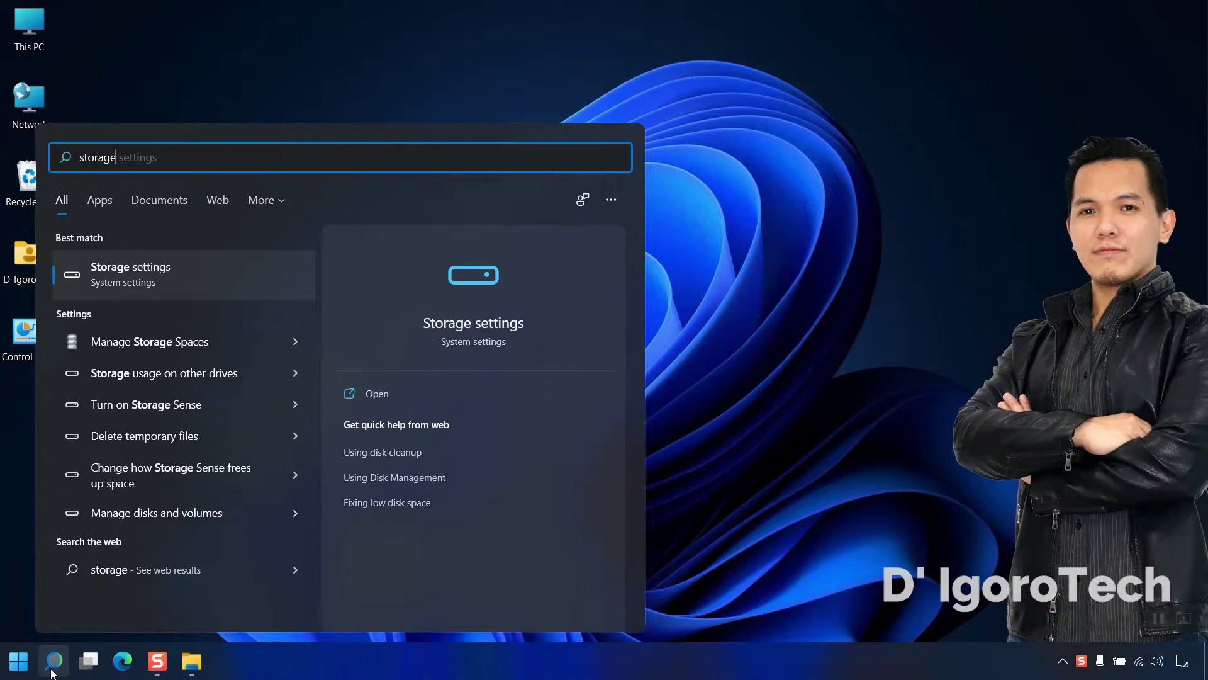
pyautogui.click(157, 275)
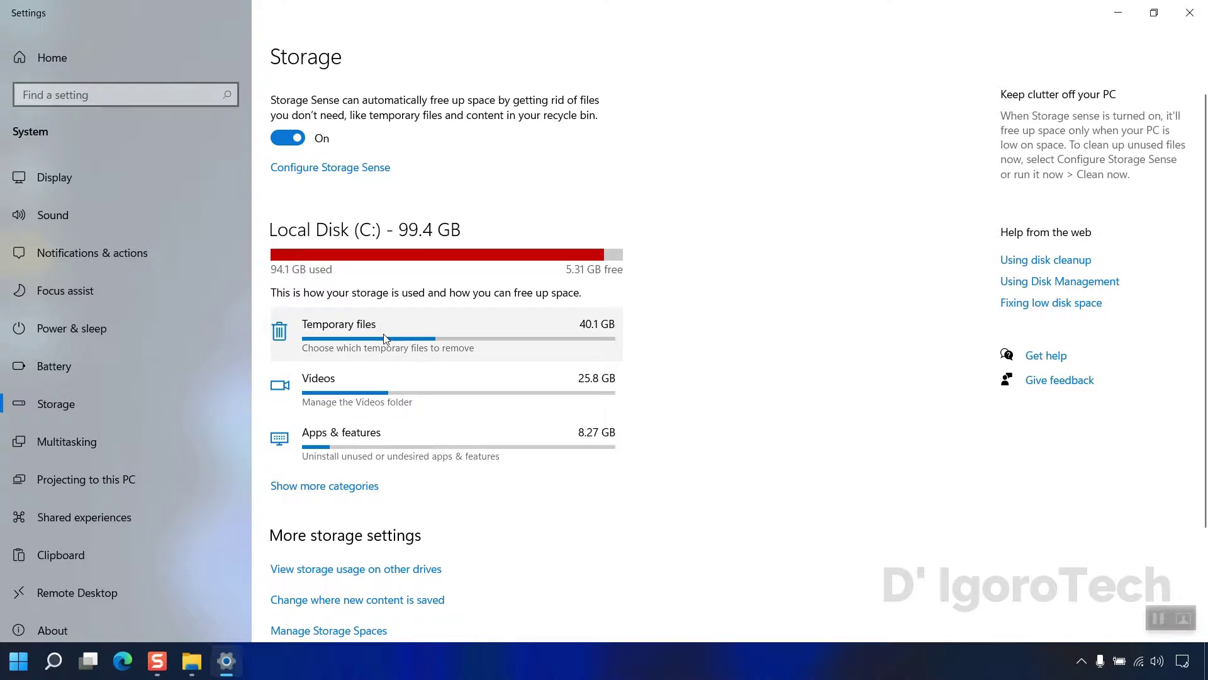
# Step: Open the Temporary files breakdown and show the Downloads folder in File Explorer alongside it
pyautogui.click(385, 339)
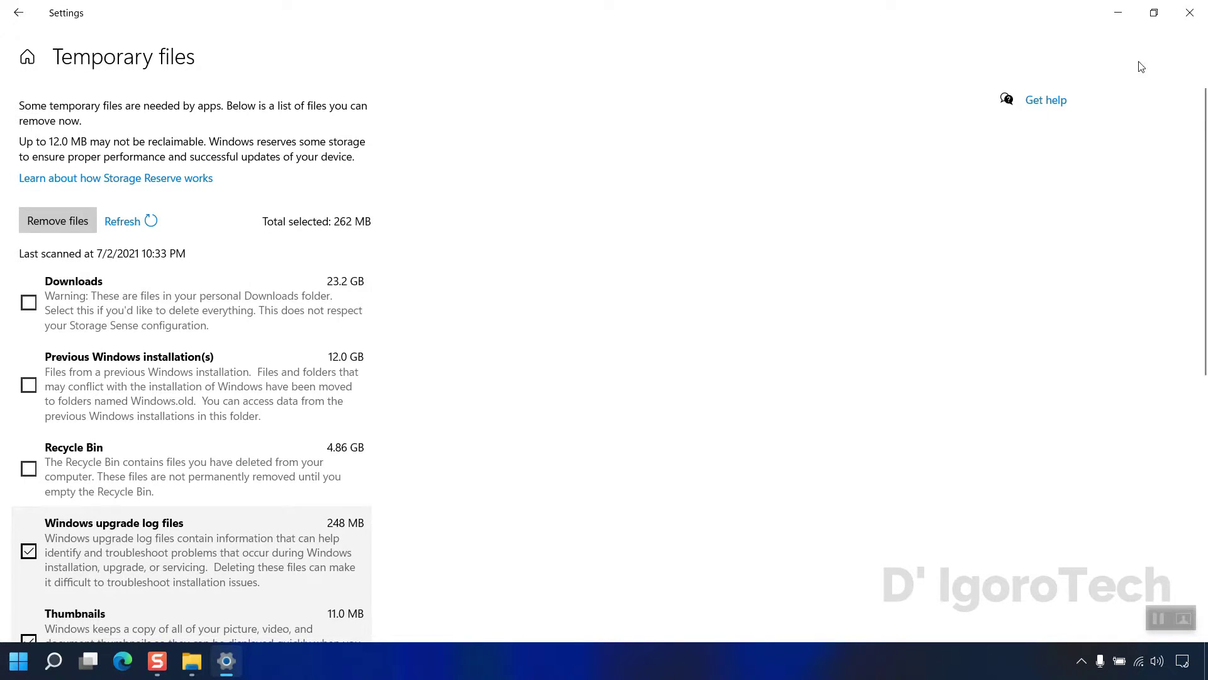
pyautogui.click(1154, 13)
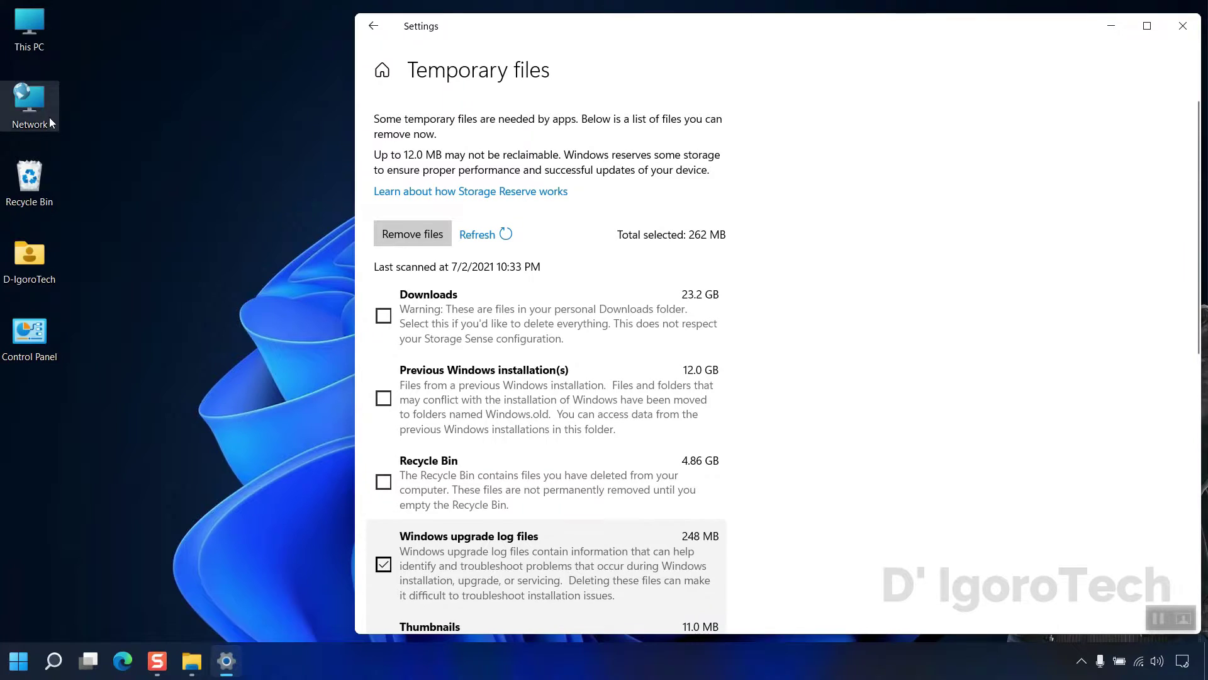
pyautogui.click(192, 660)
pyautogui.click(126, 261)
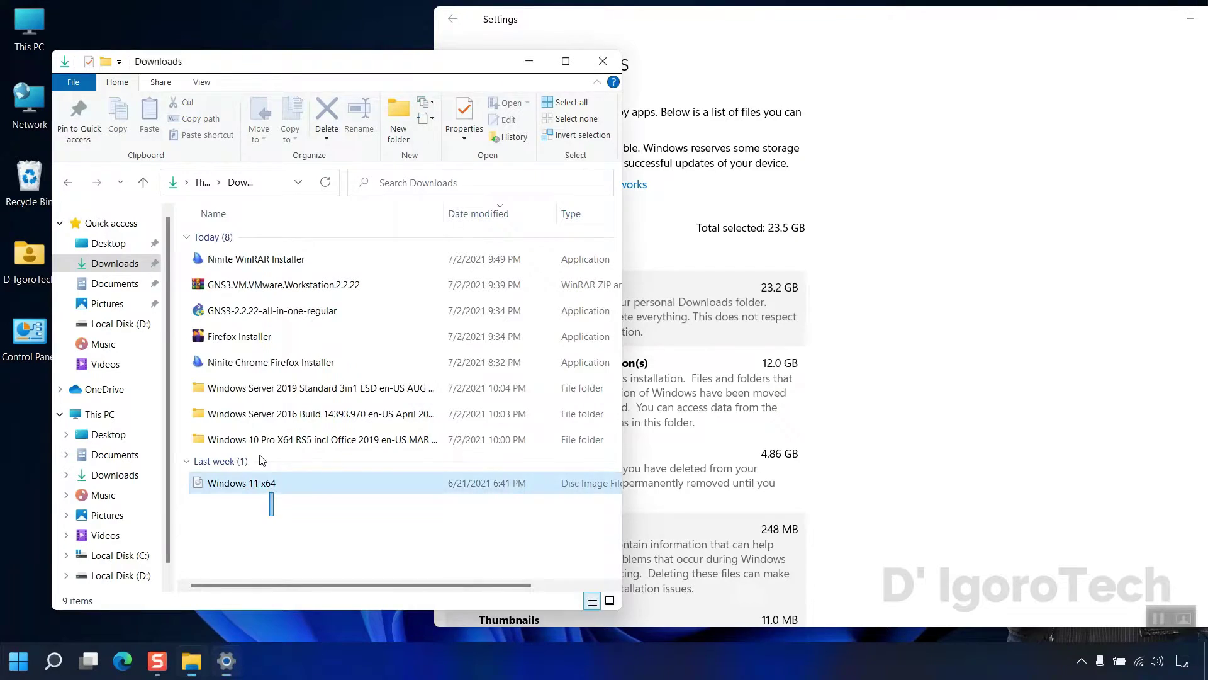
# Step: Select everything in Downloads to review it, then close the Downloads window
pyautogui.hotkey('ctrl', 'a')
pyautogui.click(837, 77)
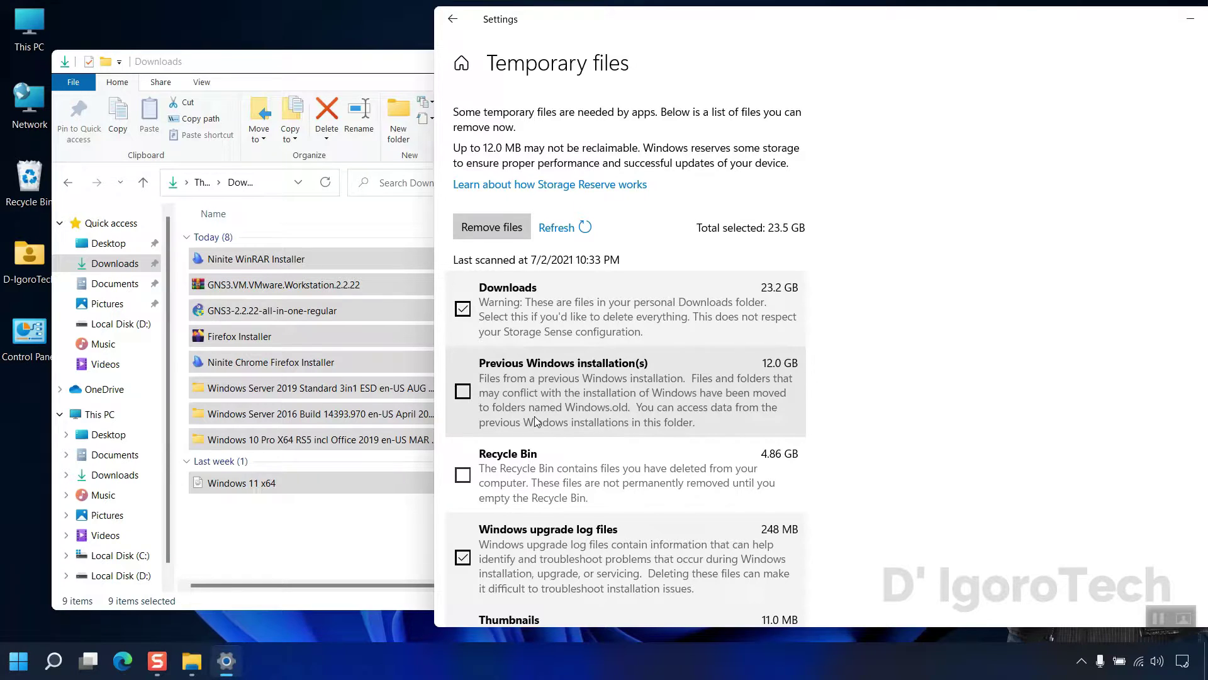
pyautogui.click(252, 63)
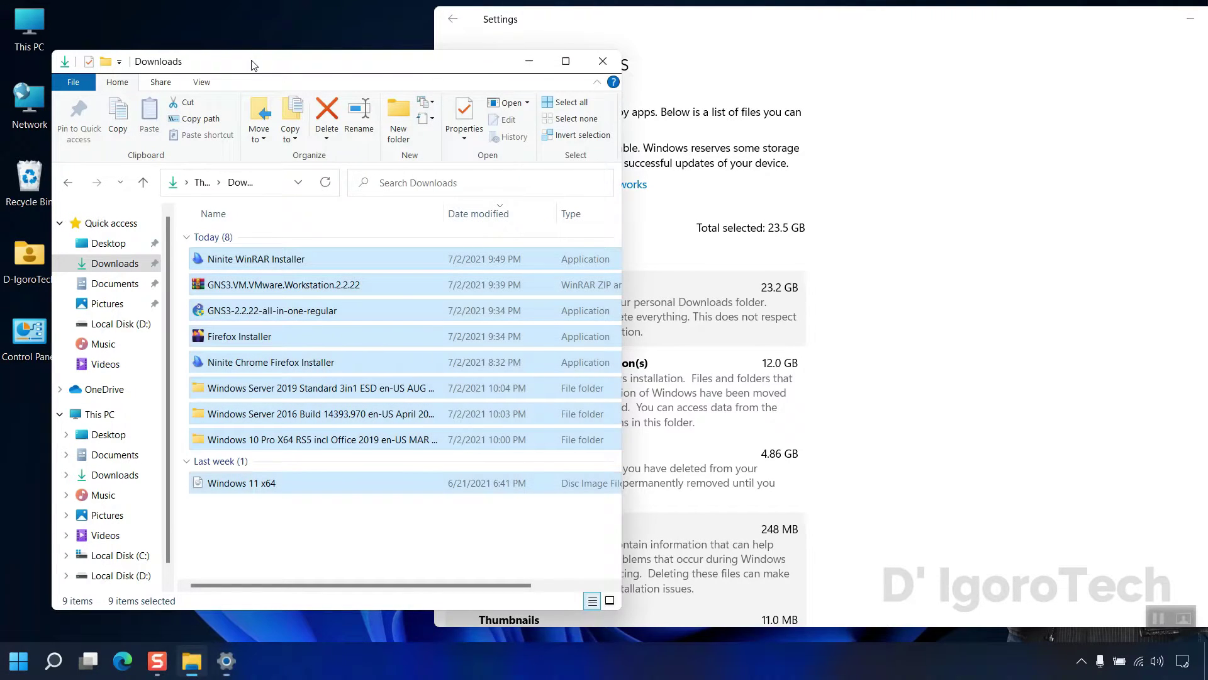
pyautogui.click(602, 61)
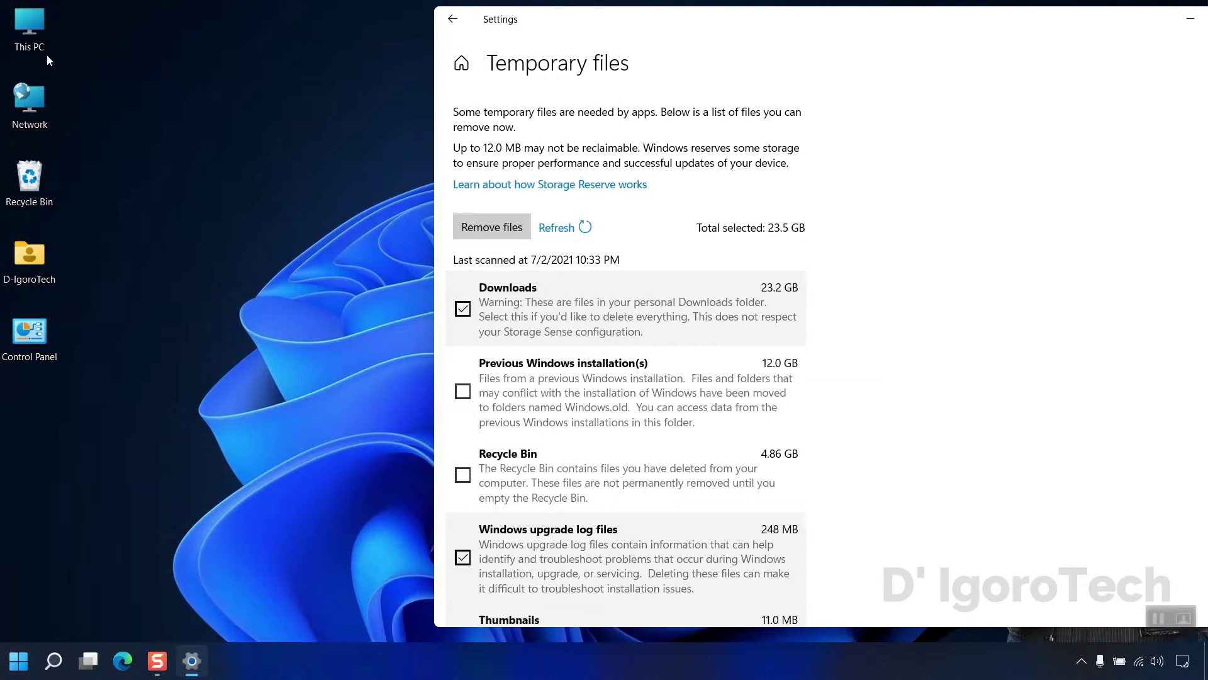
# Step: Inspect Windows.old on Local Disk (C:) and mark Previous Windows installation(s) for removal
pyautogui.doubleClick(30, 25)
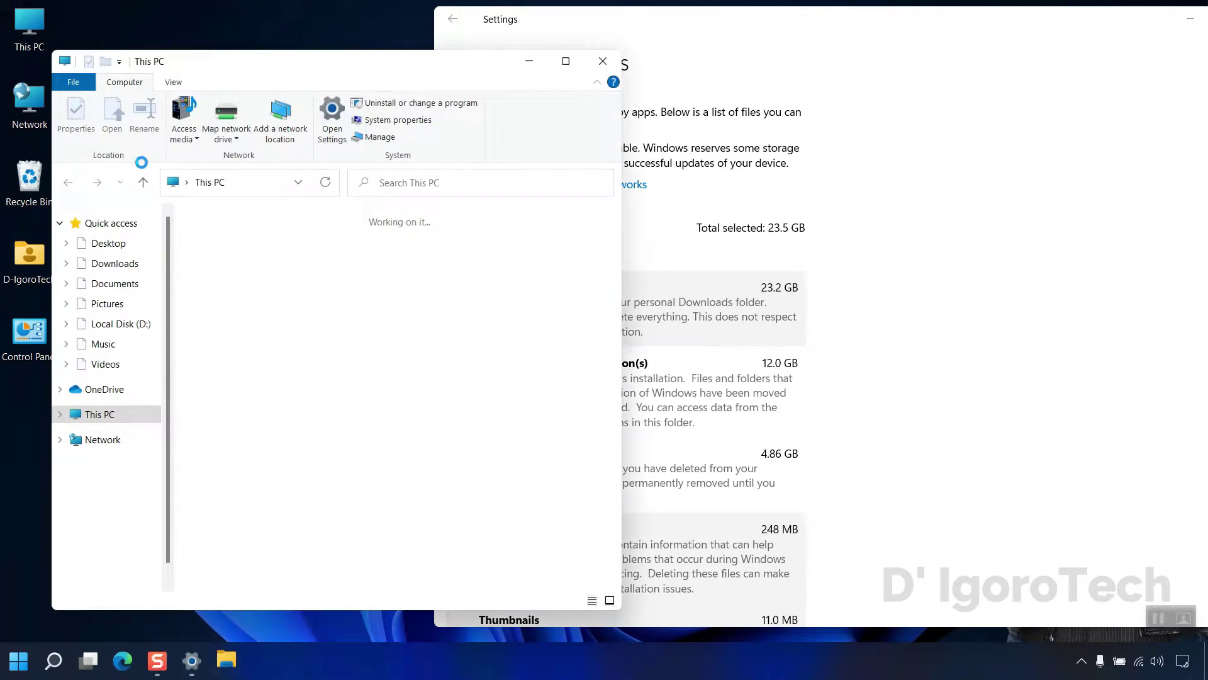
pyautogui.doubleClick(243, 410)
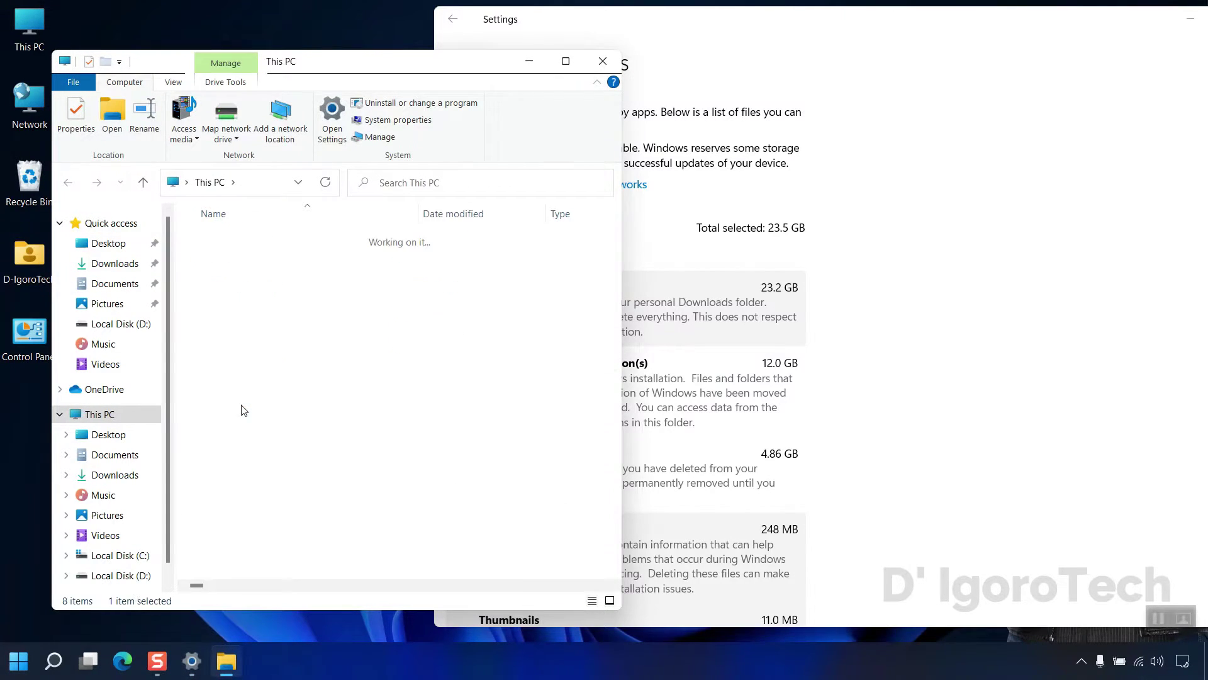
pyautogui.click(234, 399)
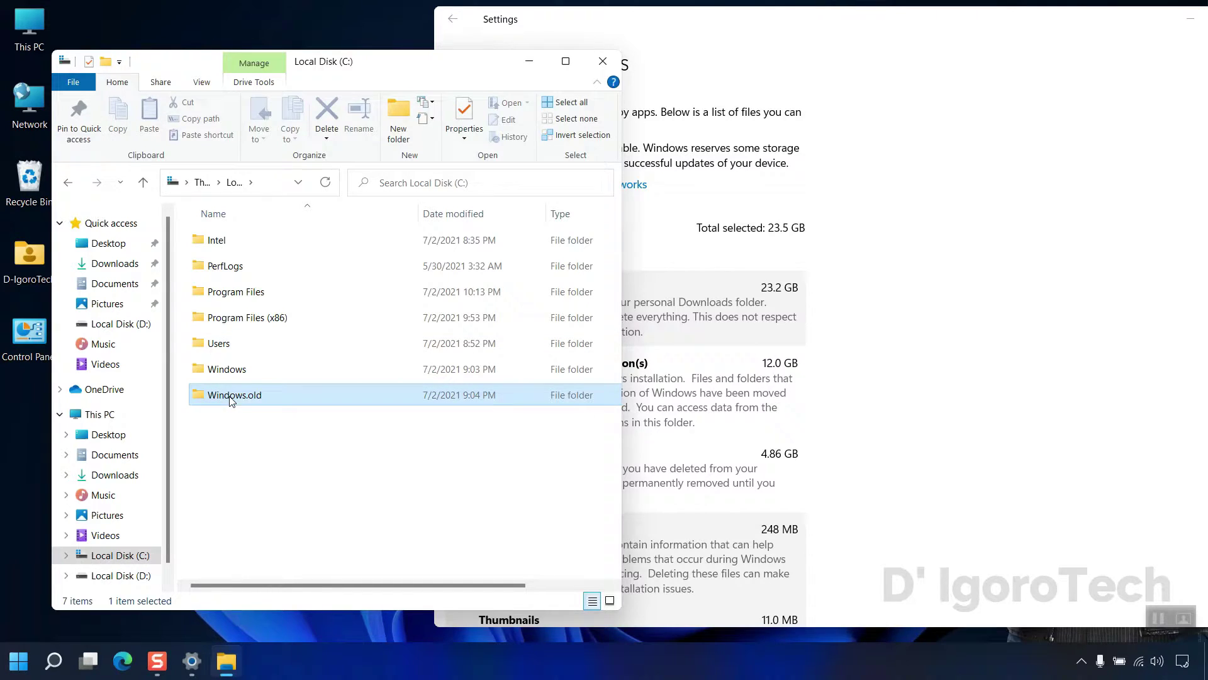
pyautogui.click(735, 43)
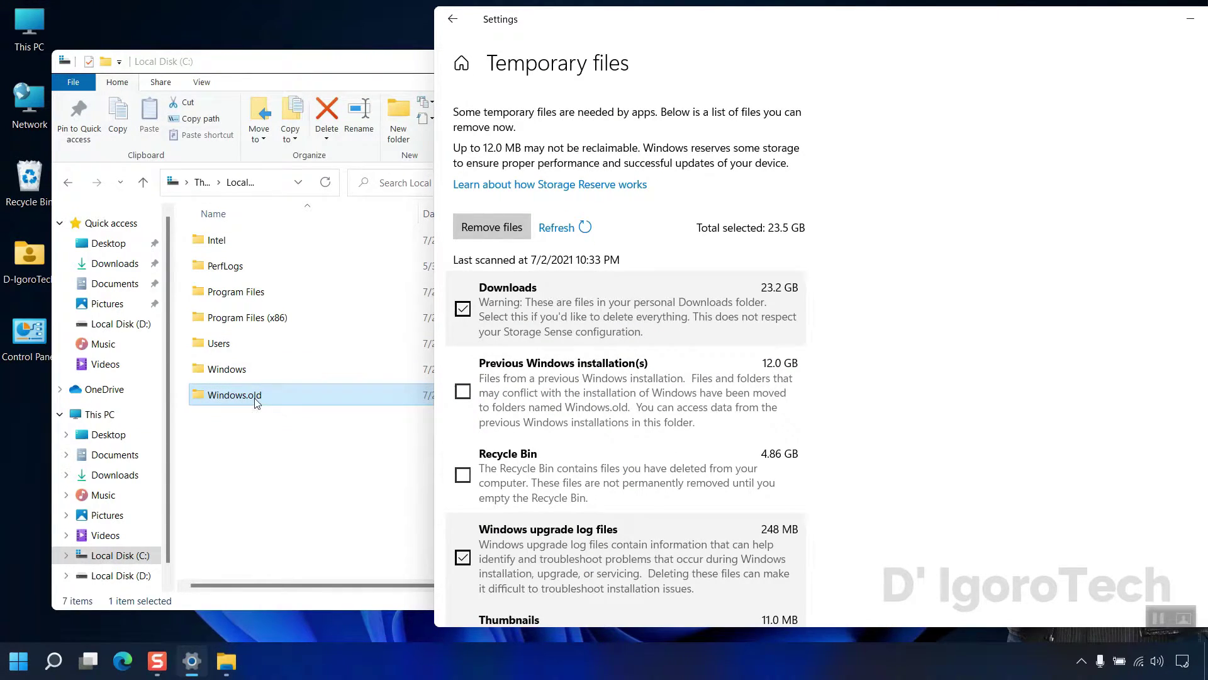
pyautogui.click(462, 393)
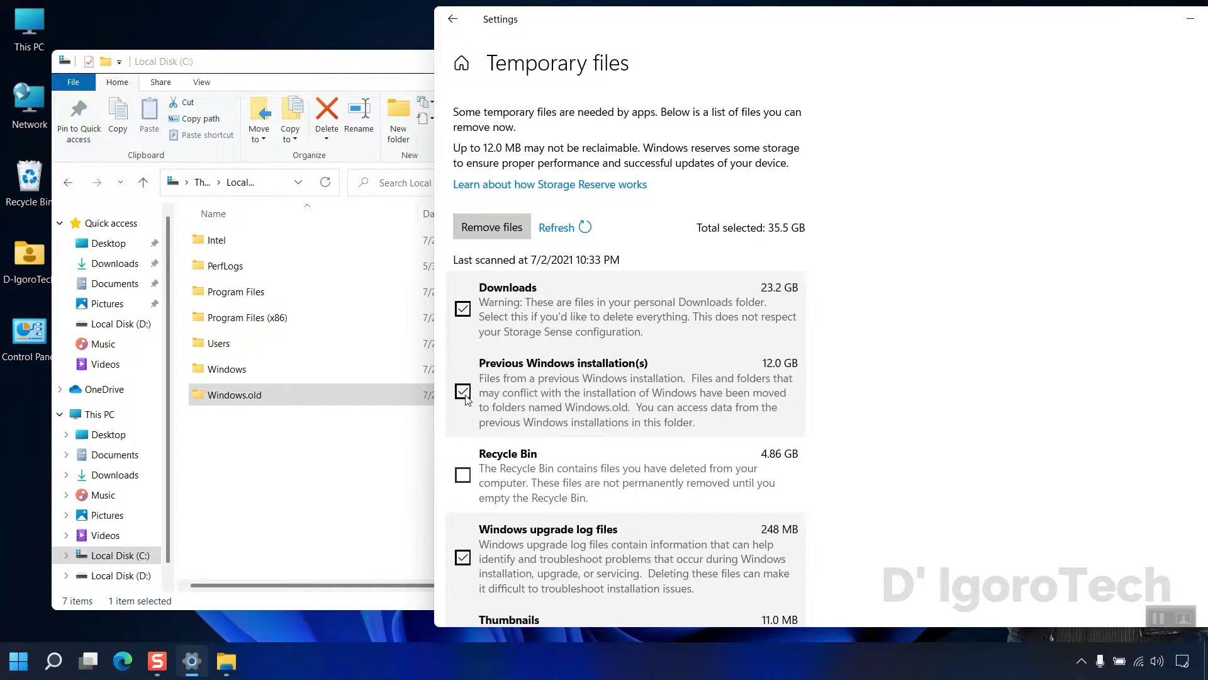
pyautogui.scroll(-3, 462, 317)
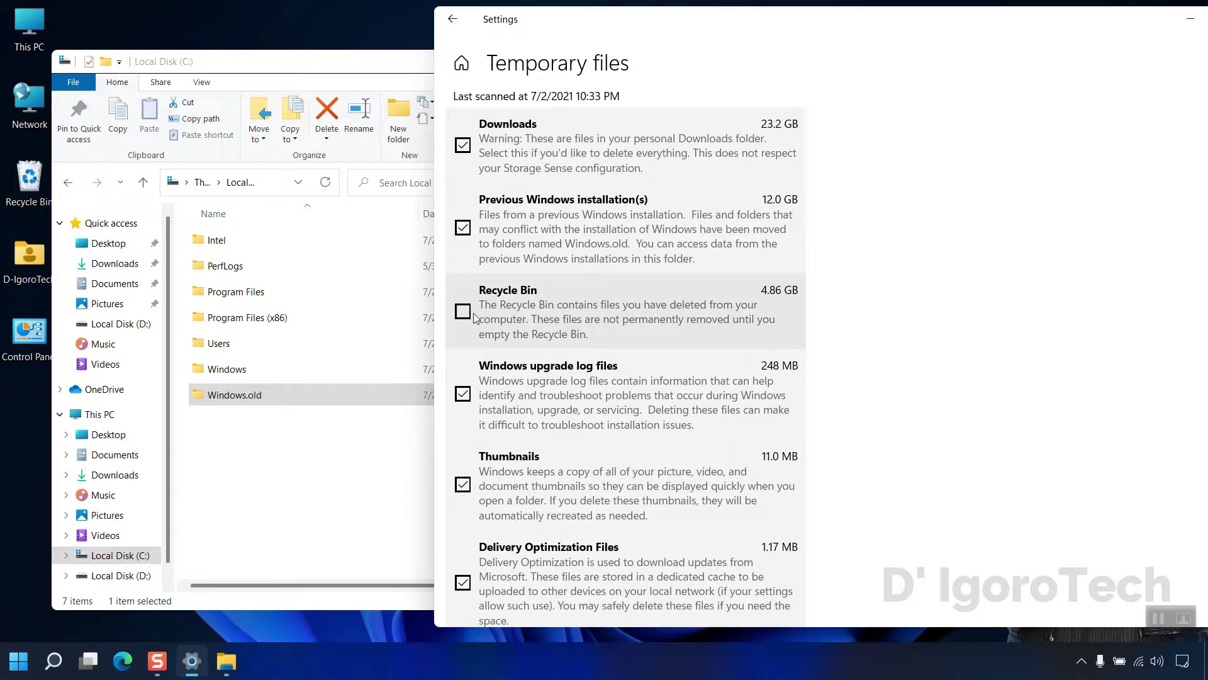
# Step: Close the drive C window and mark the Recycle Bin contents for removal
pyautogui.click(382, 63)
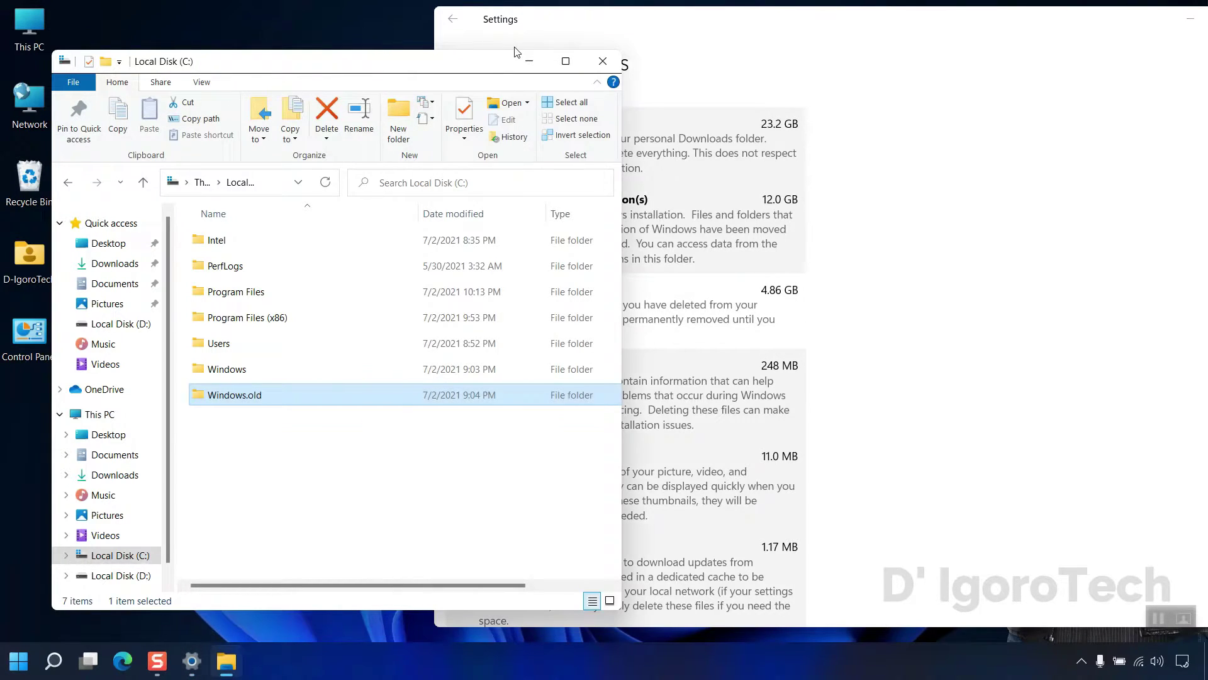
pyautogui.click(604, 63)
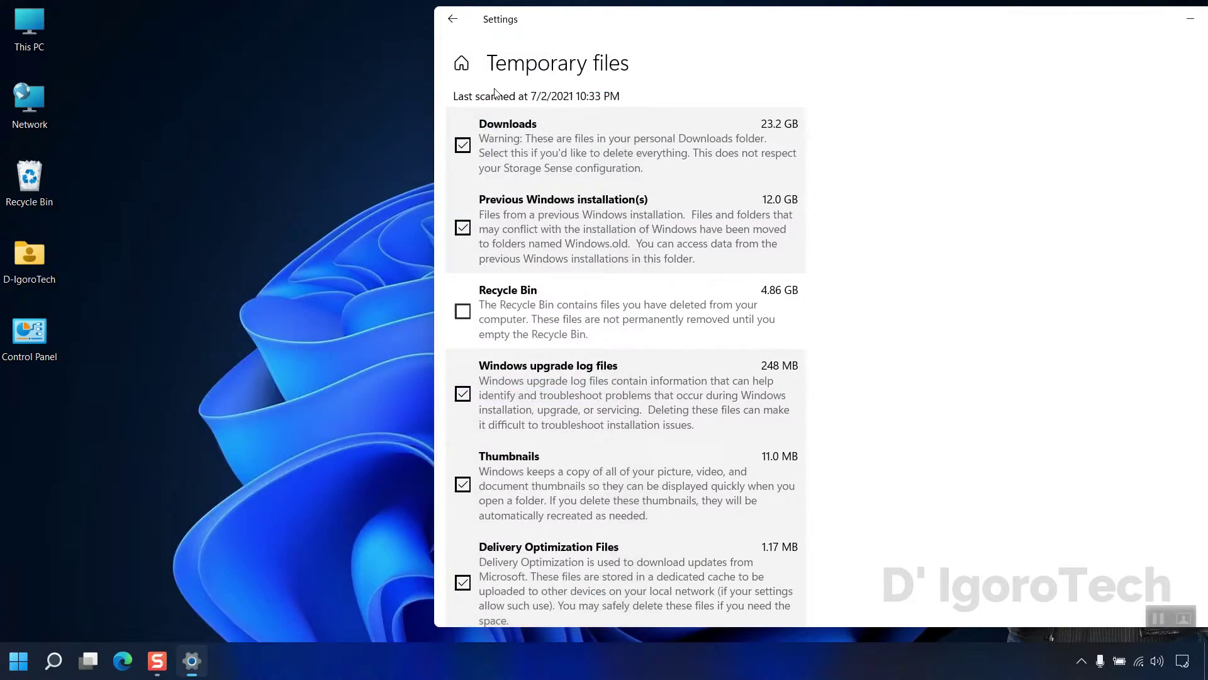
pyautogui.click(24, 189)
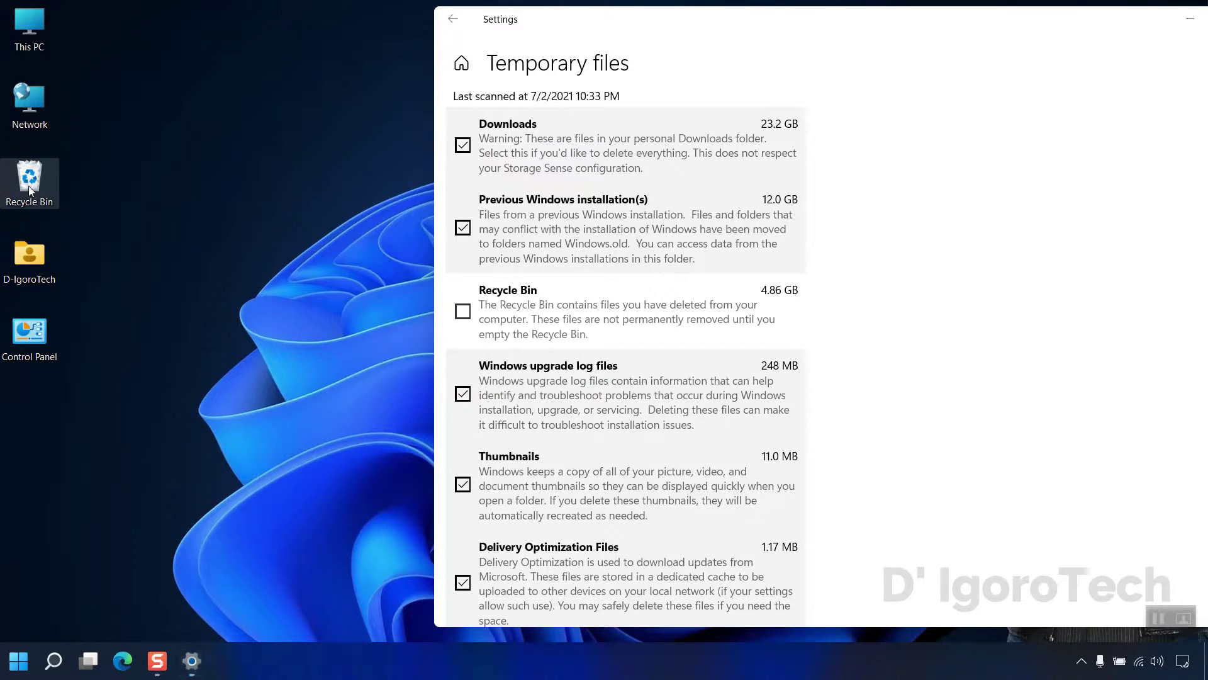
pyautogui.click(462, 318)
pyautogui.scroll(-1, 485, 321)
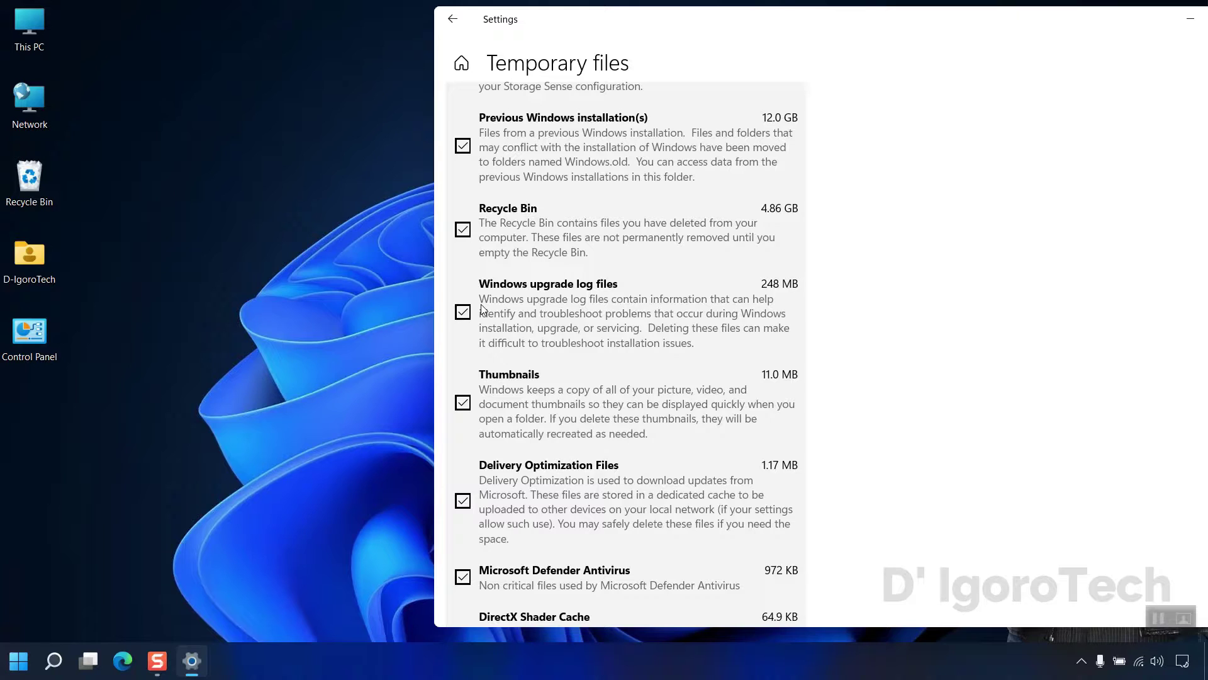
# Step: Browse to C:\Windows\SoftwareDistribution\Download in File Explorer to see the update downloads
pyautogui.doubleClick(29, 28)
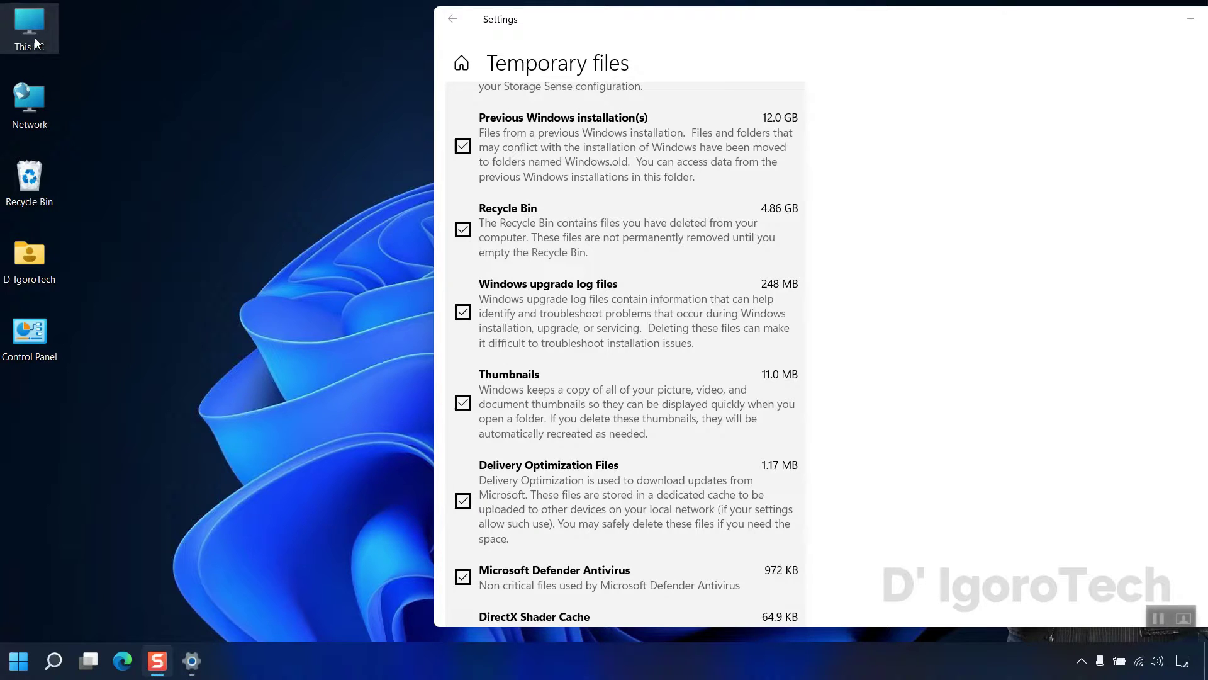
pyautogui.doubleClick(227, 389)
pyautogui.click(225, 378)
pyautogui.doubleClick(224, 377)
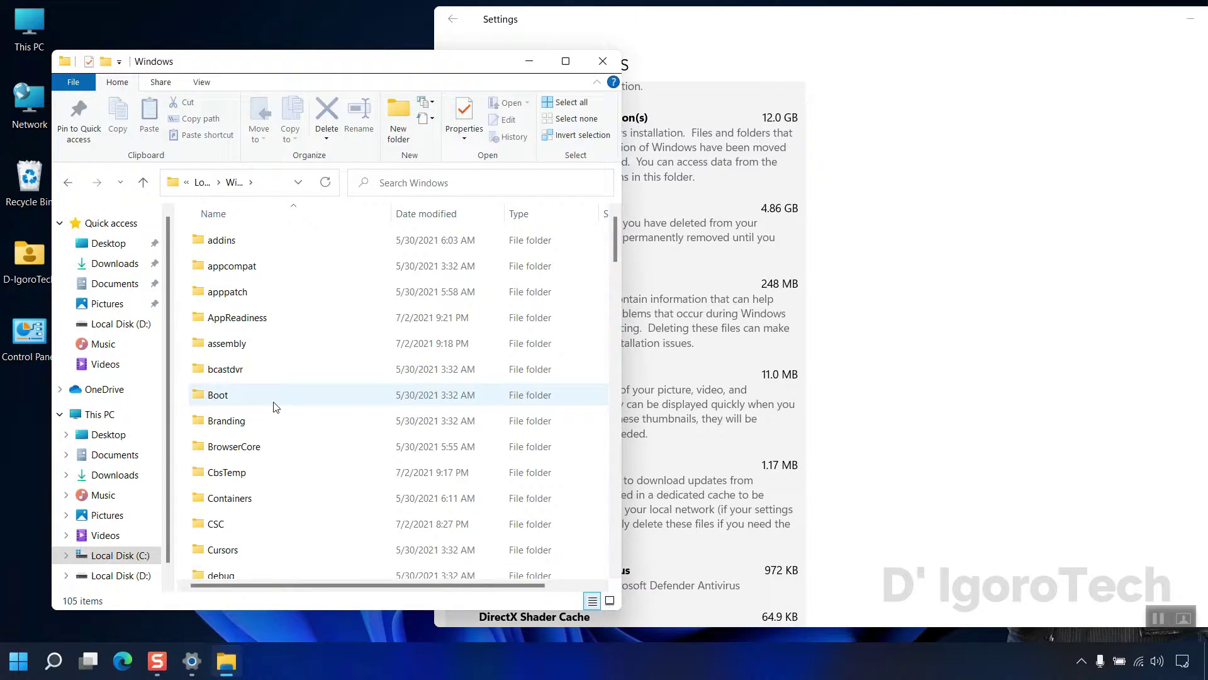
pyautogui.scroll(-18, 277, 428)
pyautogui.doubleClick(284, 542)
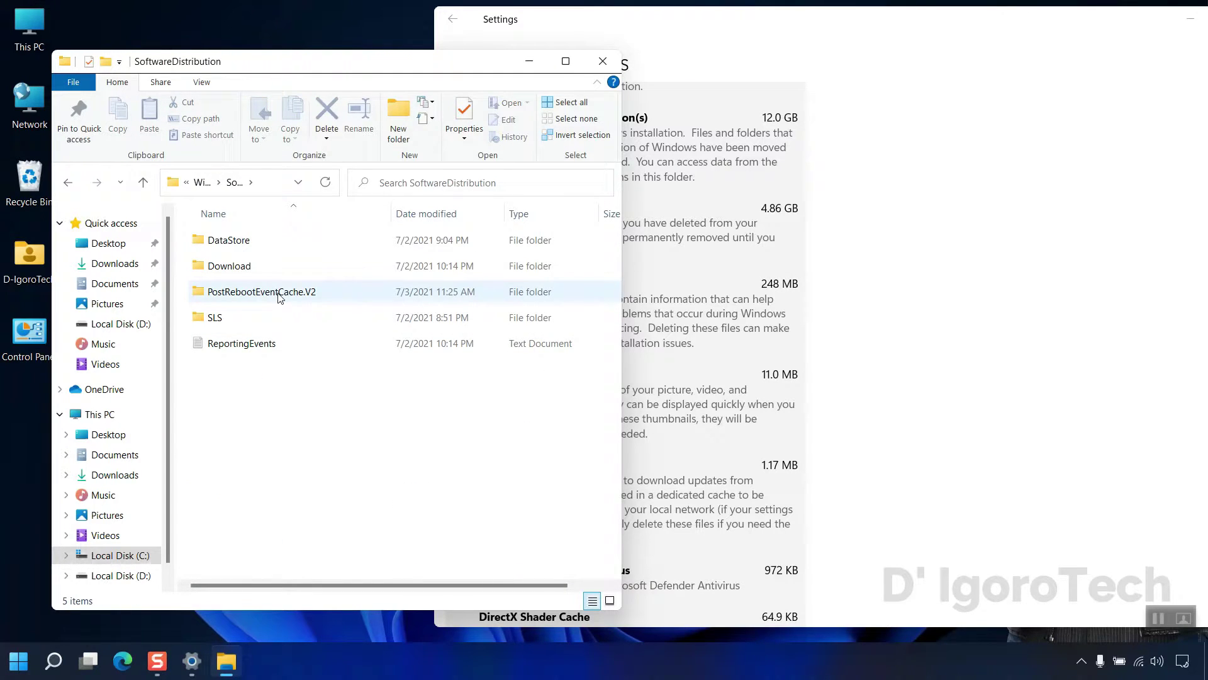
pyautogui.doubleClick(238, 267)
# Step: Review the Temporary files list, then go back in File Explorer to This PC
pyautogui.click(678, 75)
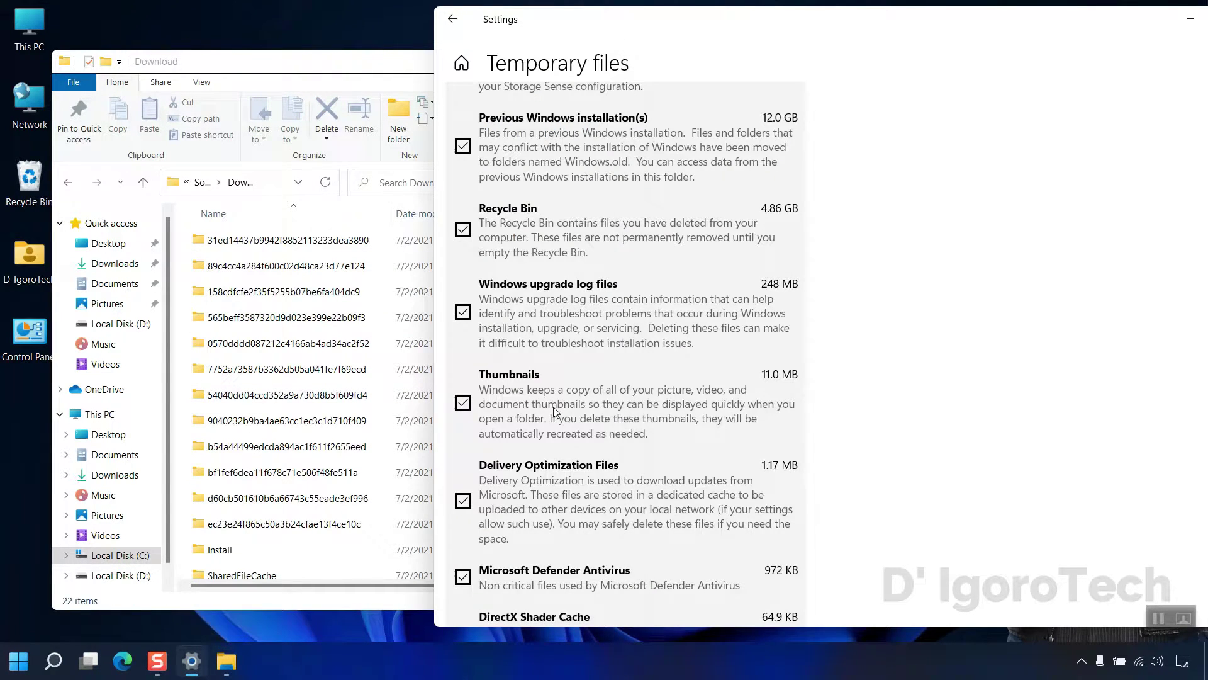
pyautogui.scroll(-2, 566, 469)
pyautogui.scroll(-5, 570, 496)
pyautogui.click(69, 183)
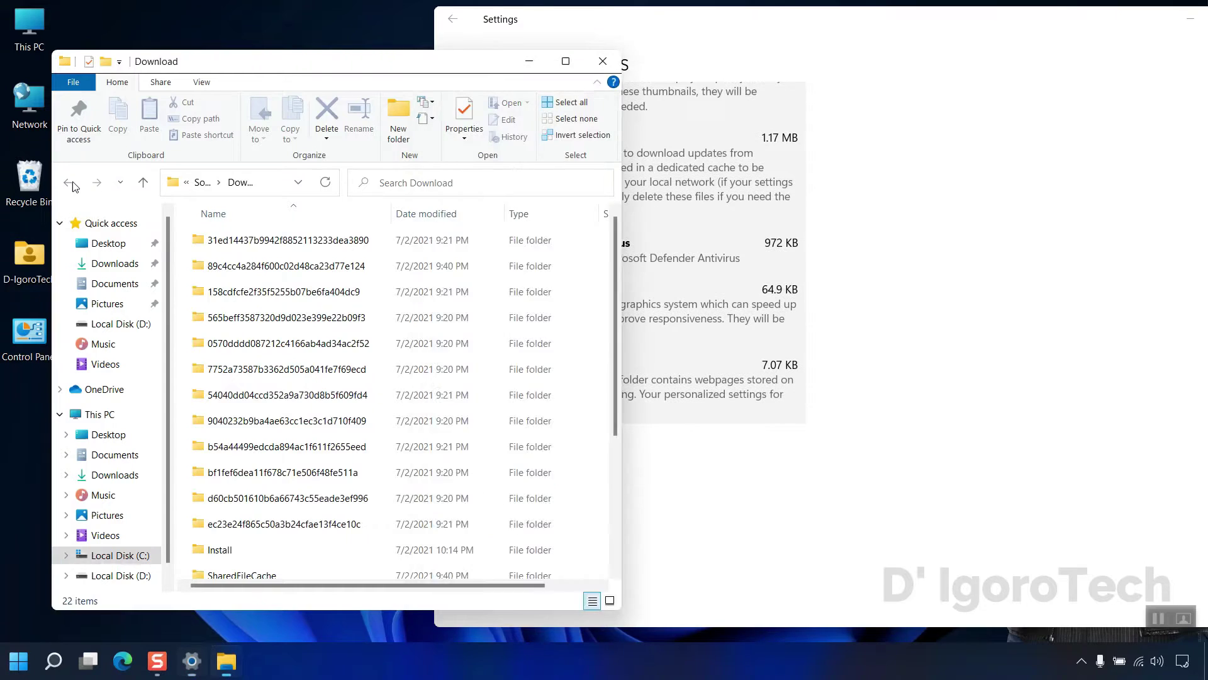
pyautogui.click(69, 183)
pyautogui.click(69, 182)
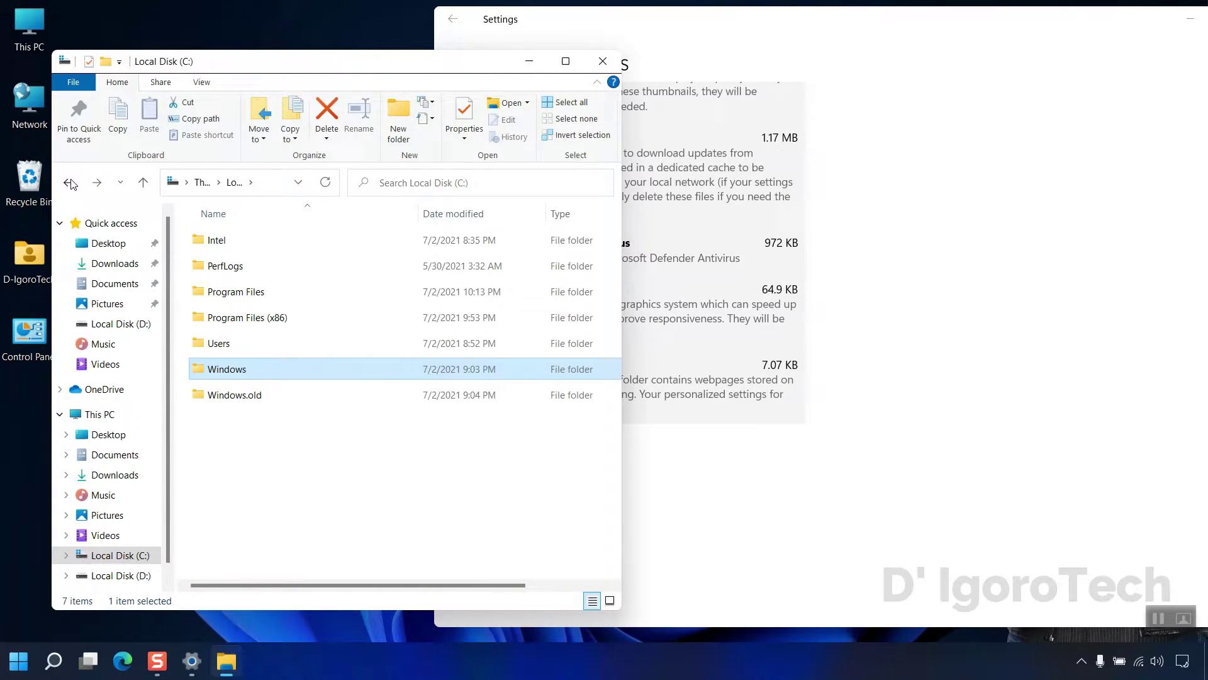
pyautogui.click(68, 183)
# Step: Bring Temporary files forward, showing 40.4 GB selected with every category ticked
pyautogui.click(697, 278)
pyautogui.scroll(8, 697, 279)
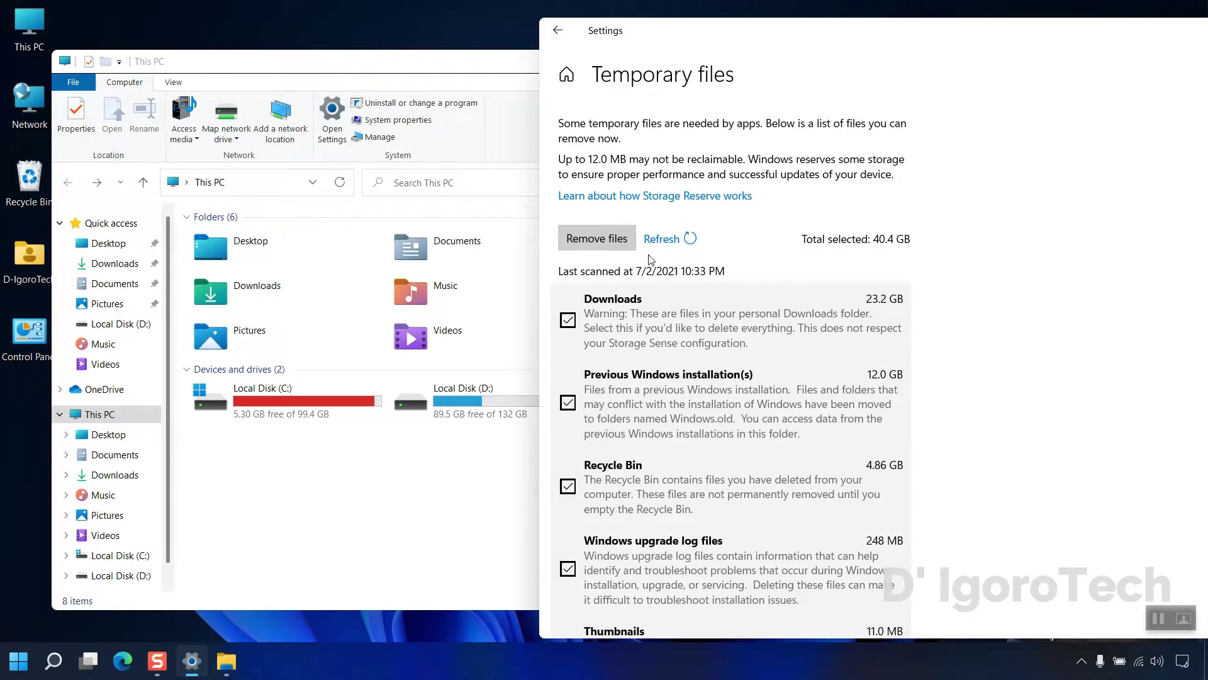
pyautogui.scroll(-2, 665, 269)
pyautogui.moveTo(364, 61); pyautogui.dragTo(355, 58)
pyautogui.click(776, 53)
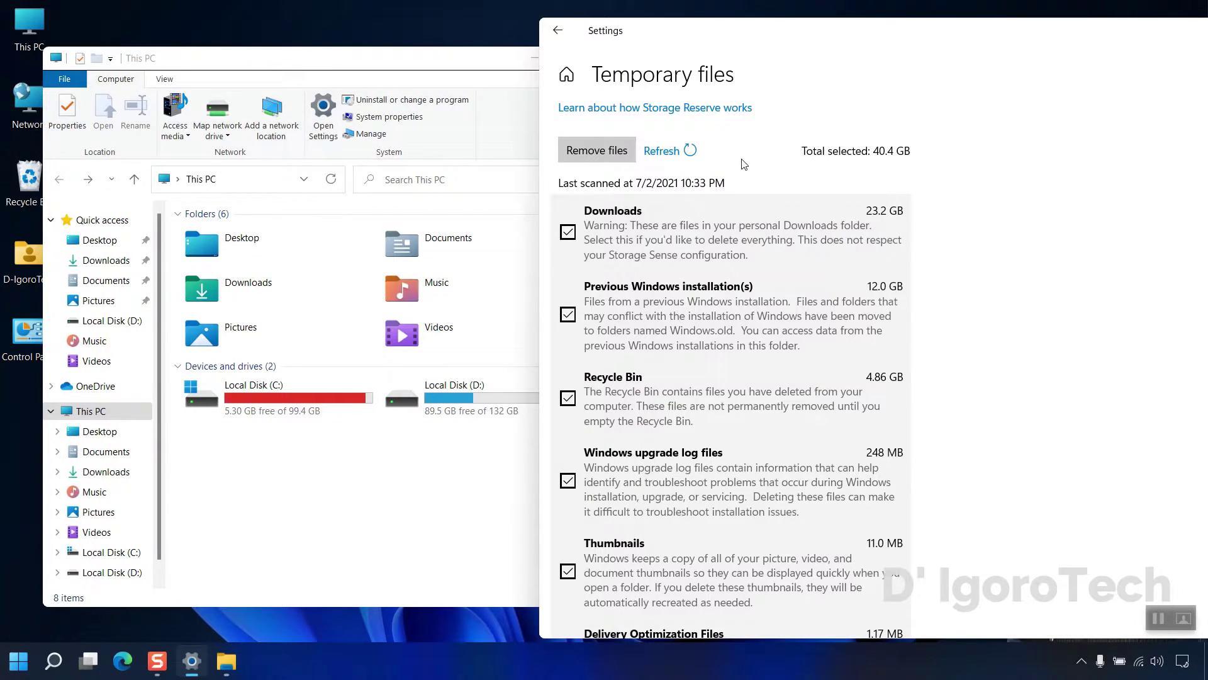
# Step: Permanently remove the 40.4 GB of temporary files and check Local Disk (C:) has 45.1 GB free
pyautogui.click(596, 150)
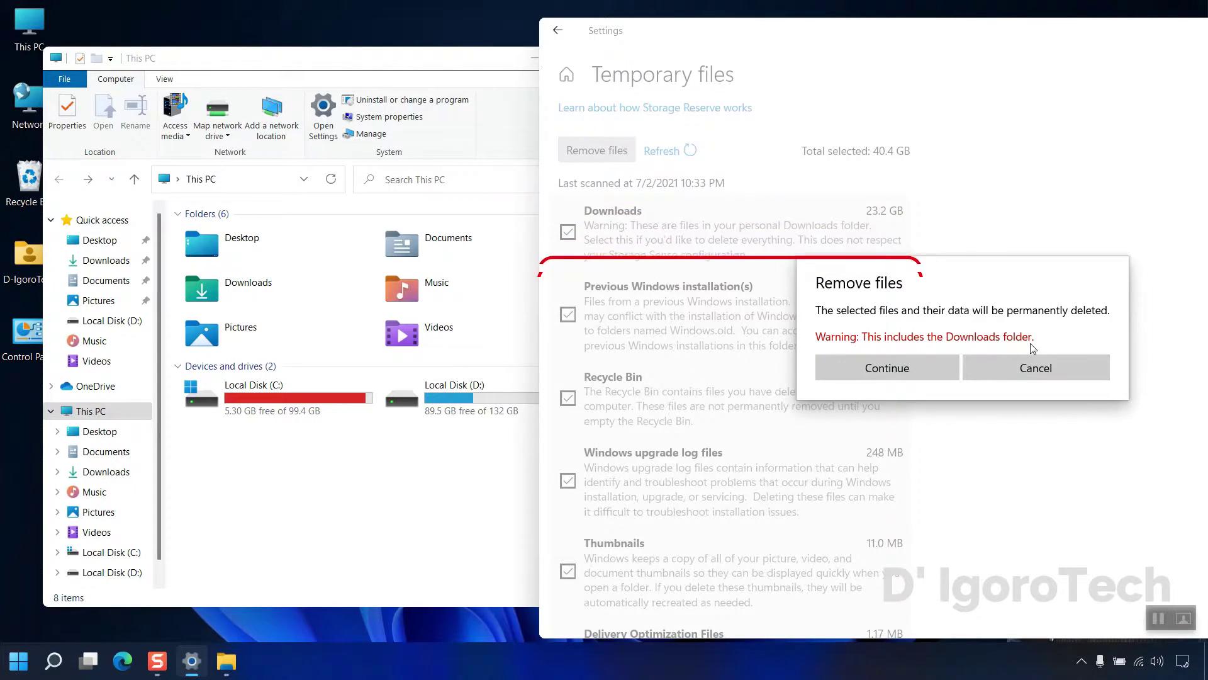
pyautogui.click(906, 370)
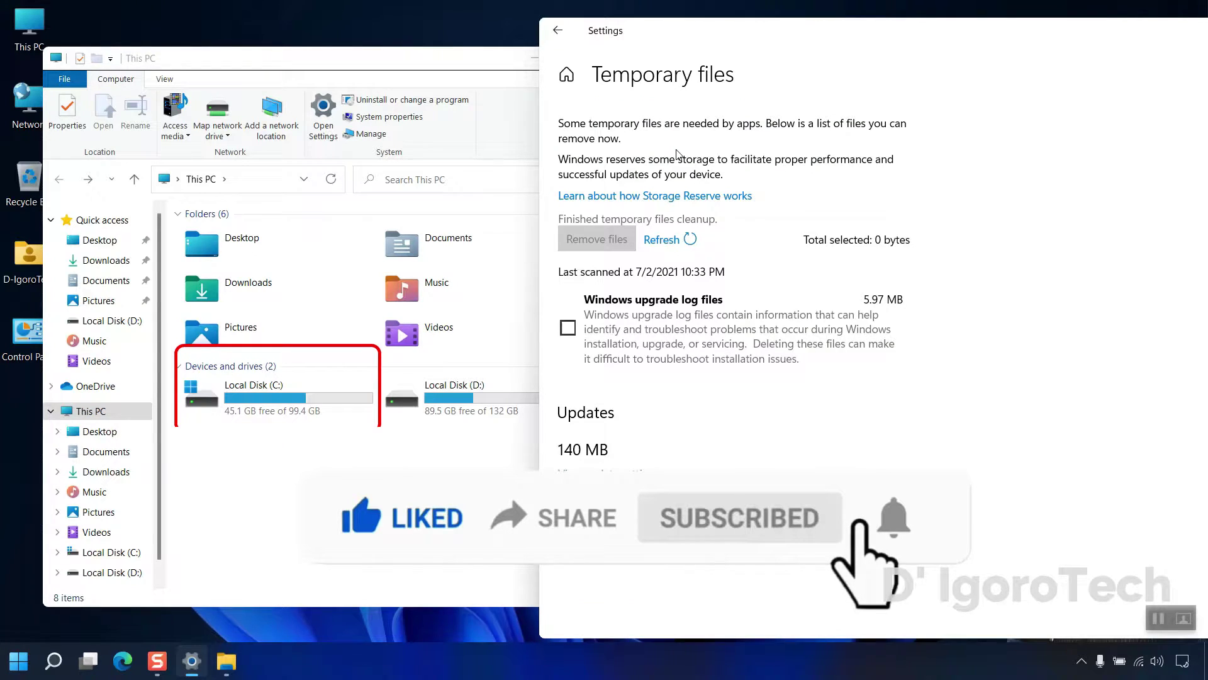
pyautogui.click(274, 407)
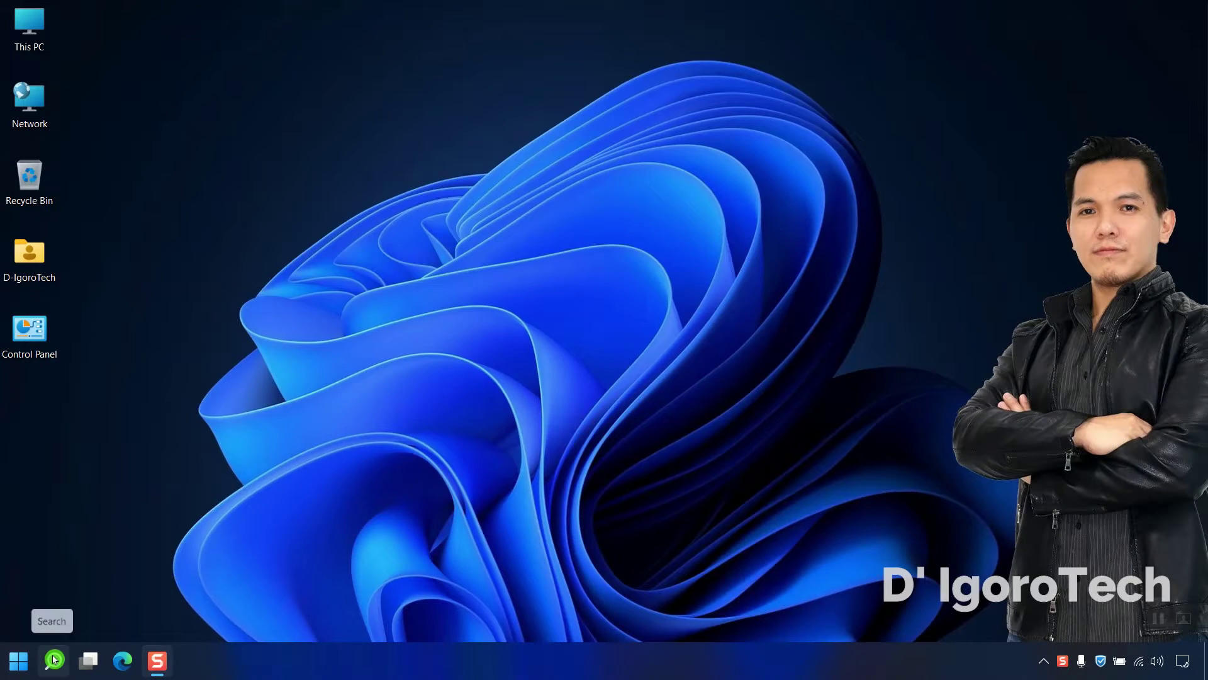
# Step: Search for 'startup' and open the Startup Apps settings page
pyautogui.click(54, 660)
pyautogui.write('startup')
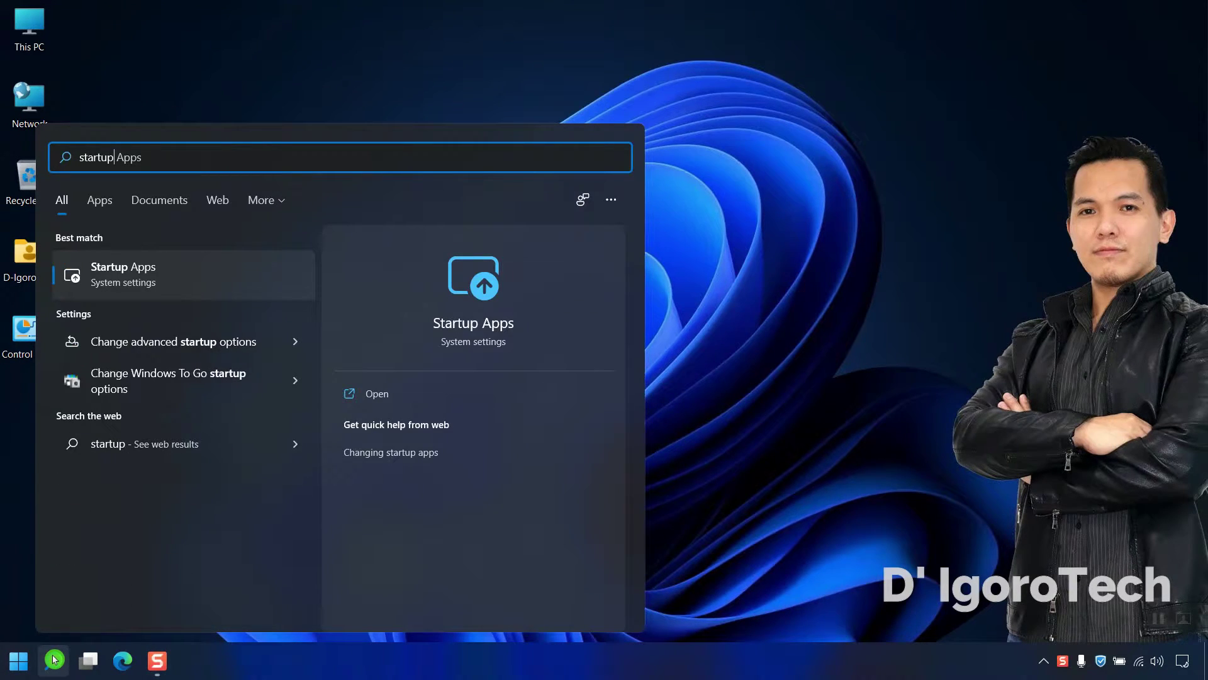
pyautogui.click(171, 278)
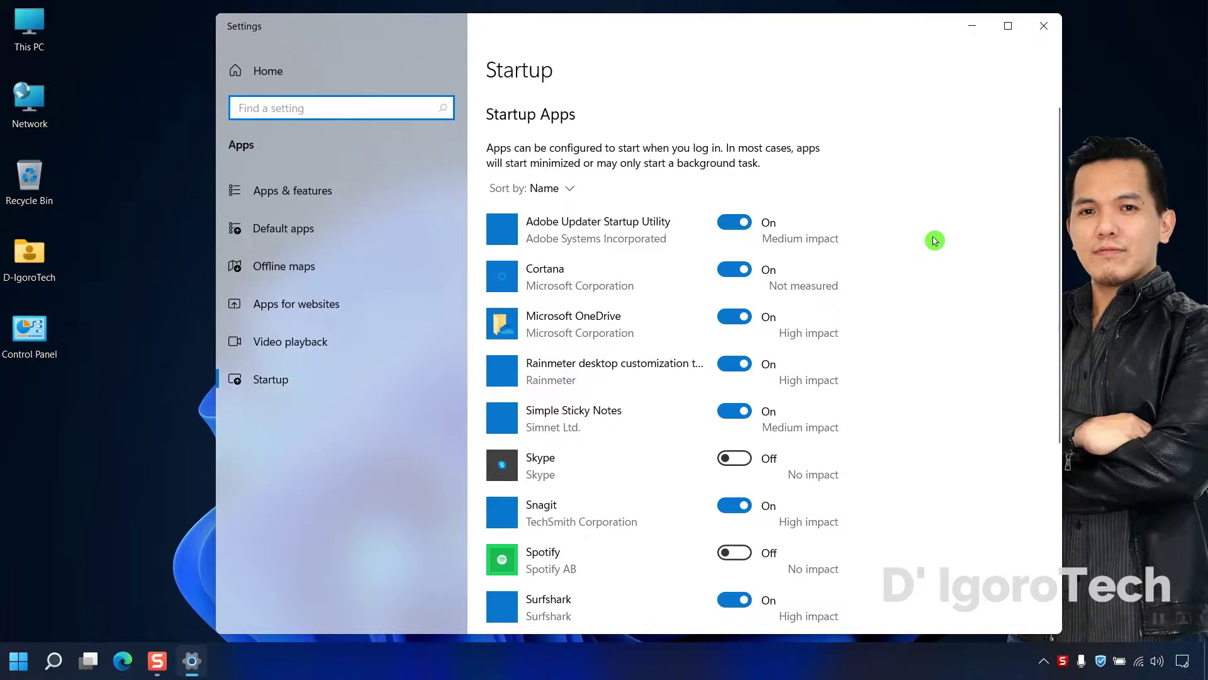
# Step: Turn the Adobe Updater Startup Utility, Snagit and Surfshark startup toggles to Off
pyautogui.click(730, 226)
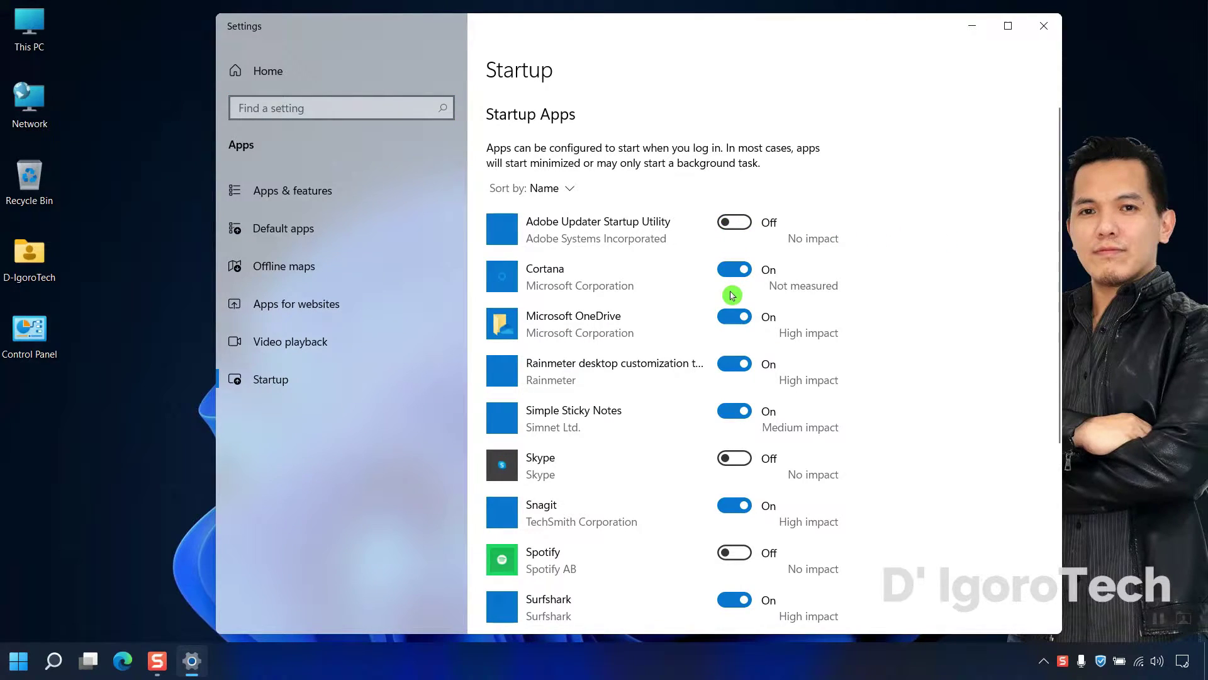
pyautogui.scroll(-3, 734, 327)
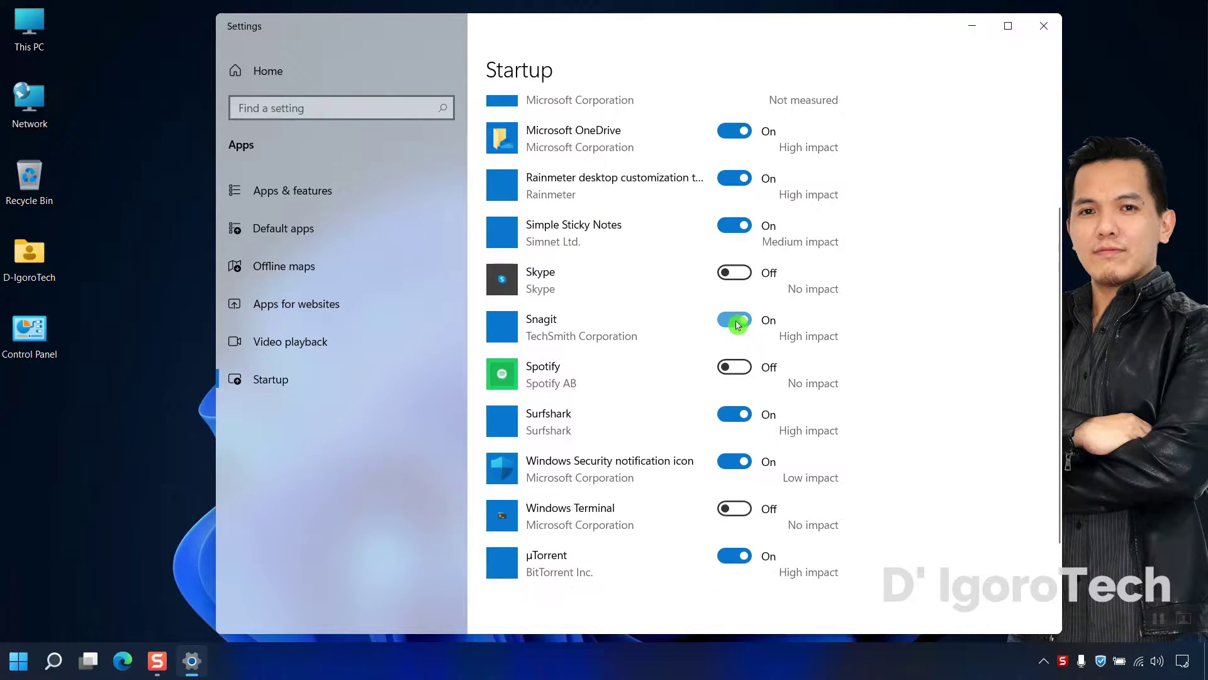
pyautogui.click(736, 322)
pyautogui.scroll(-2, 736, 350)
pyautogui.click(735, 331)
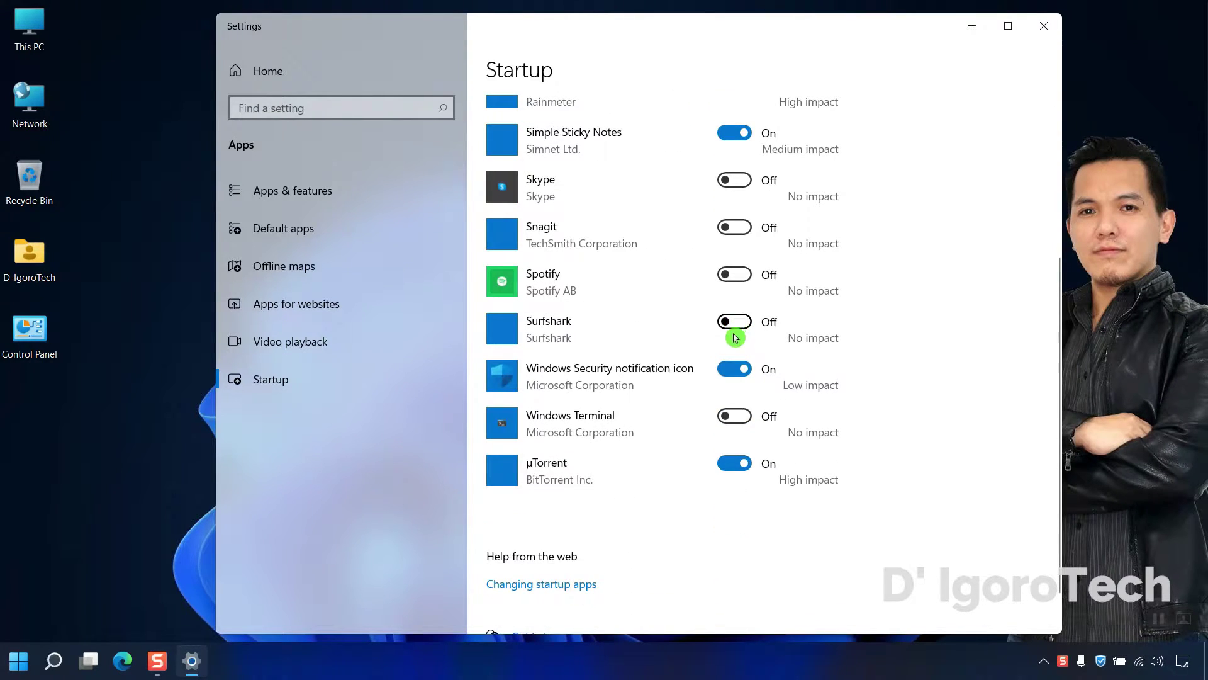
pyautogui.scroll(-1, 729, 378)
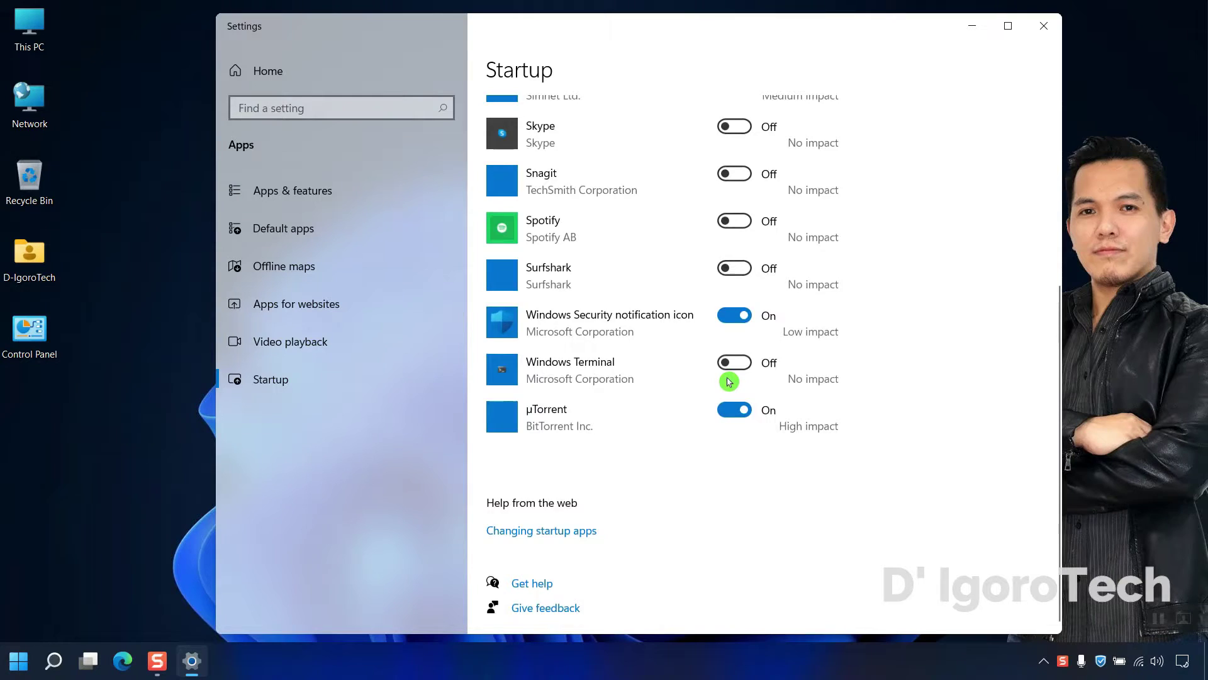
pyautogui.scroll(5, 728, 382)
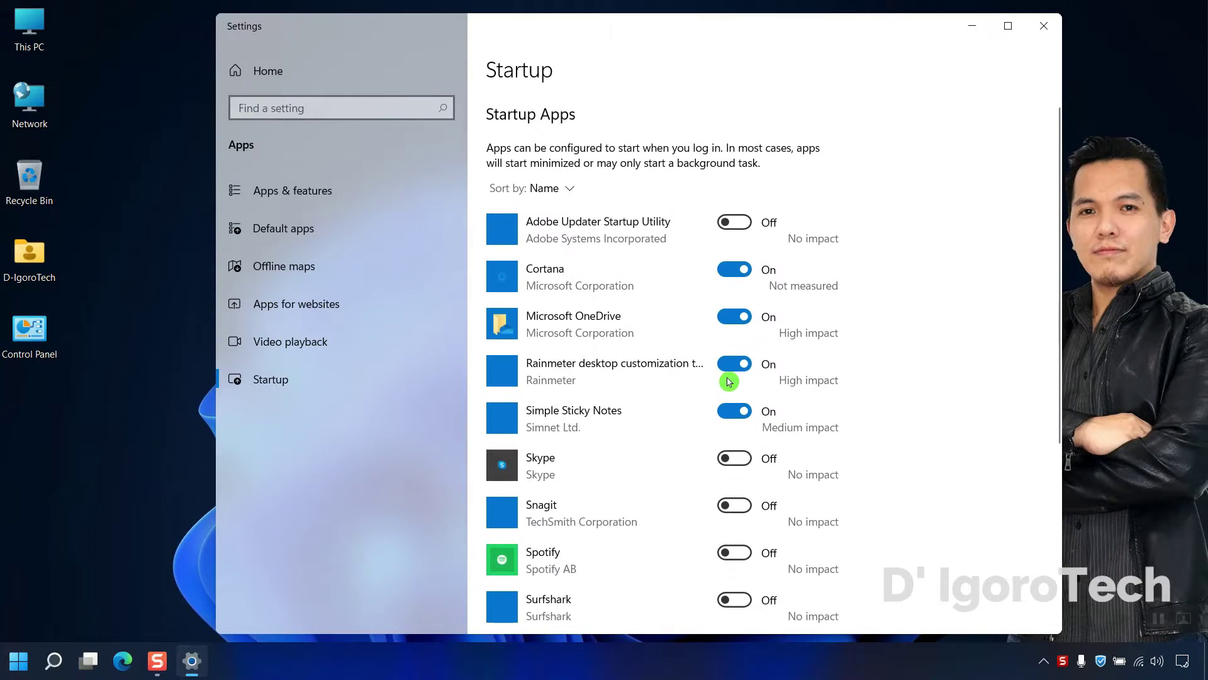
# Step: Close the Startup Apps settings window
pyautogui.click(1039, 28)
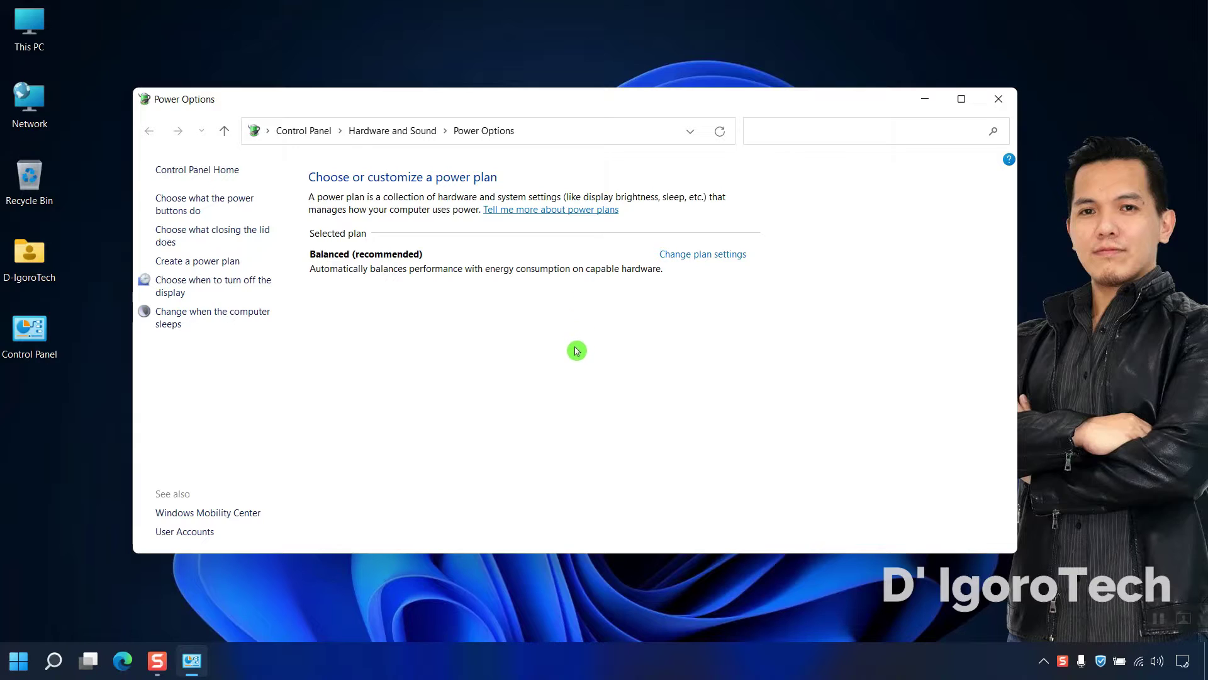
# Step: Create a High performance-based plan named 'High Performance', sleeping after 30 minutes on battery and plugged in
pyautogui.click(220, 263)
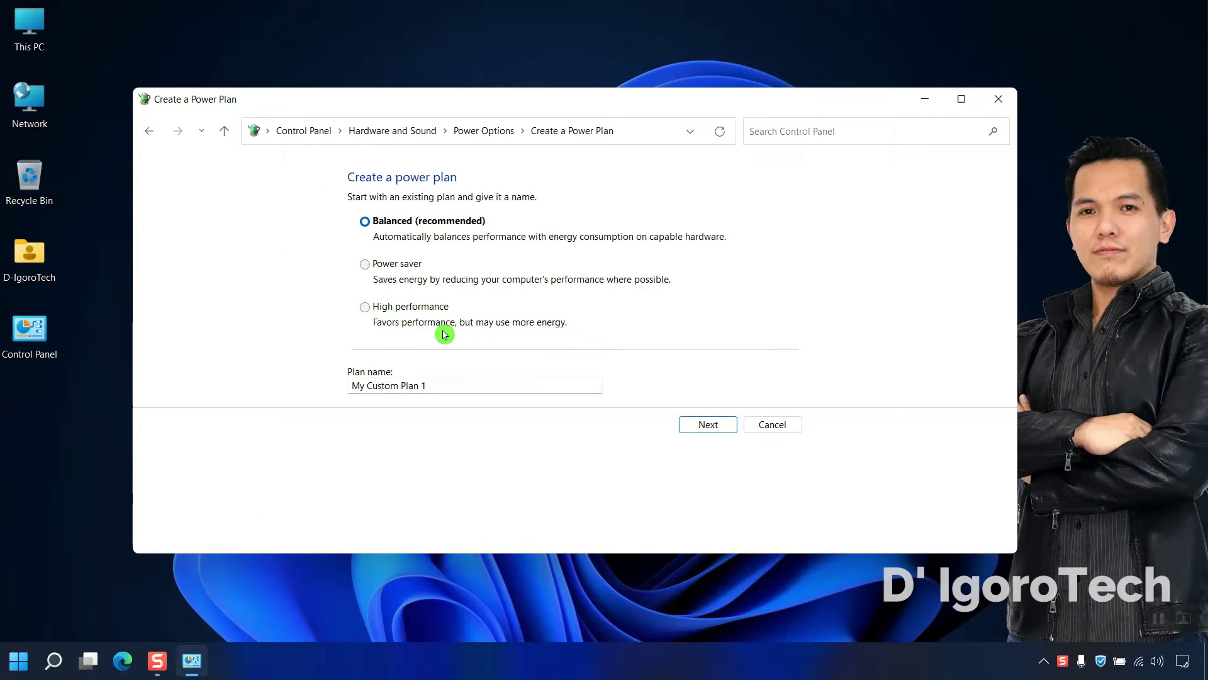
pyautogui.click(415, 307)
pyautogui.press('Tab')
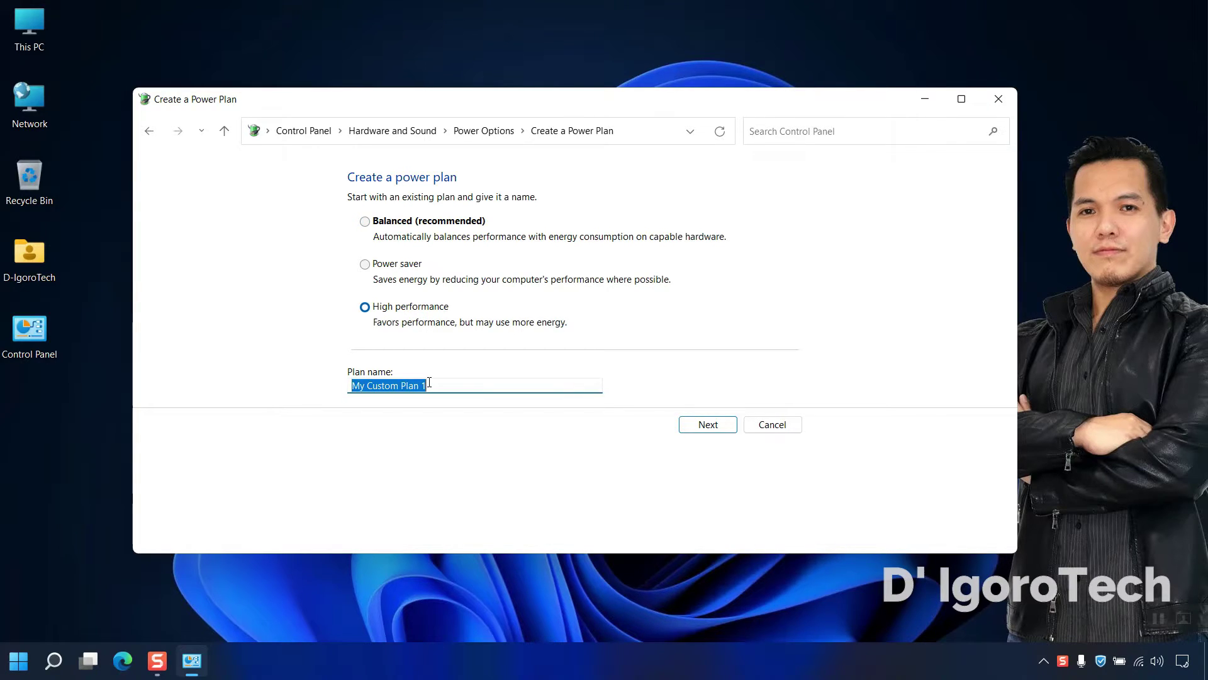
pyautogui.write('Hig')
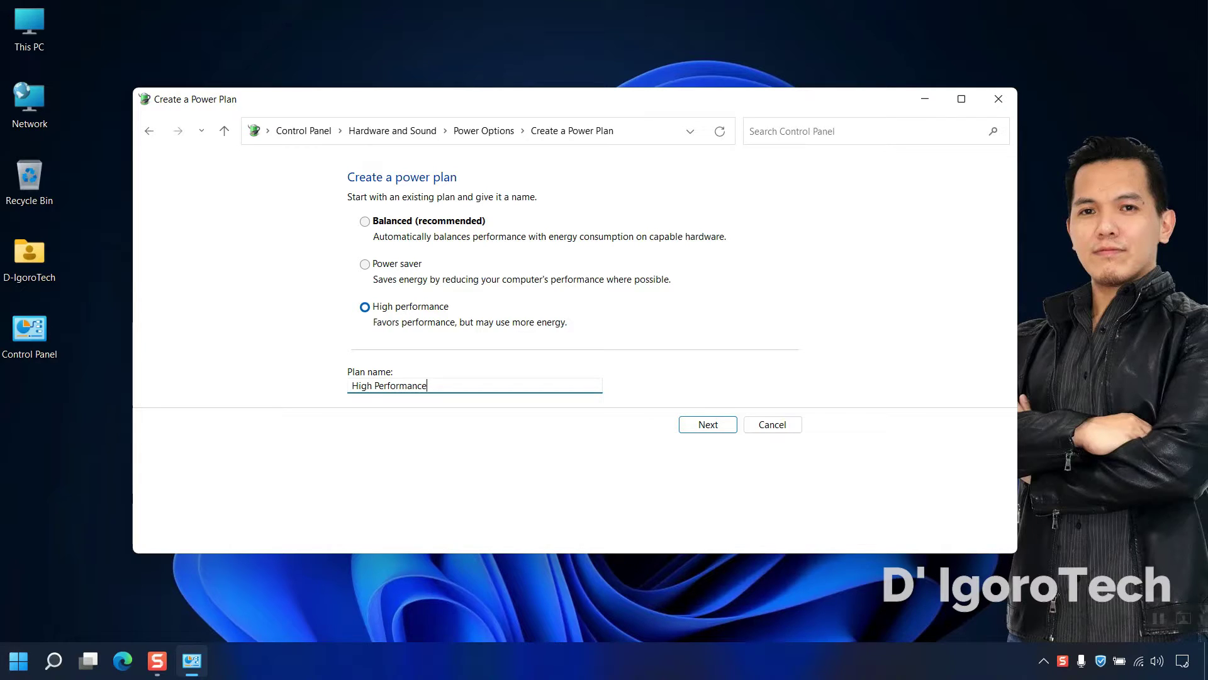
pyautogui.write('h Performance')
pyautogui.click(700, 427)
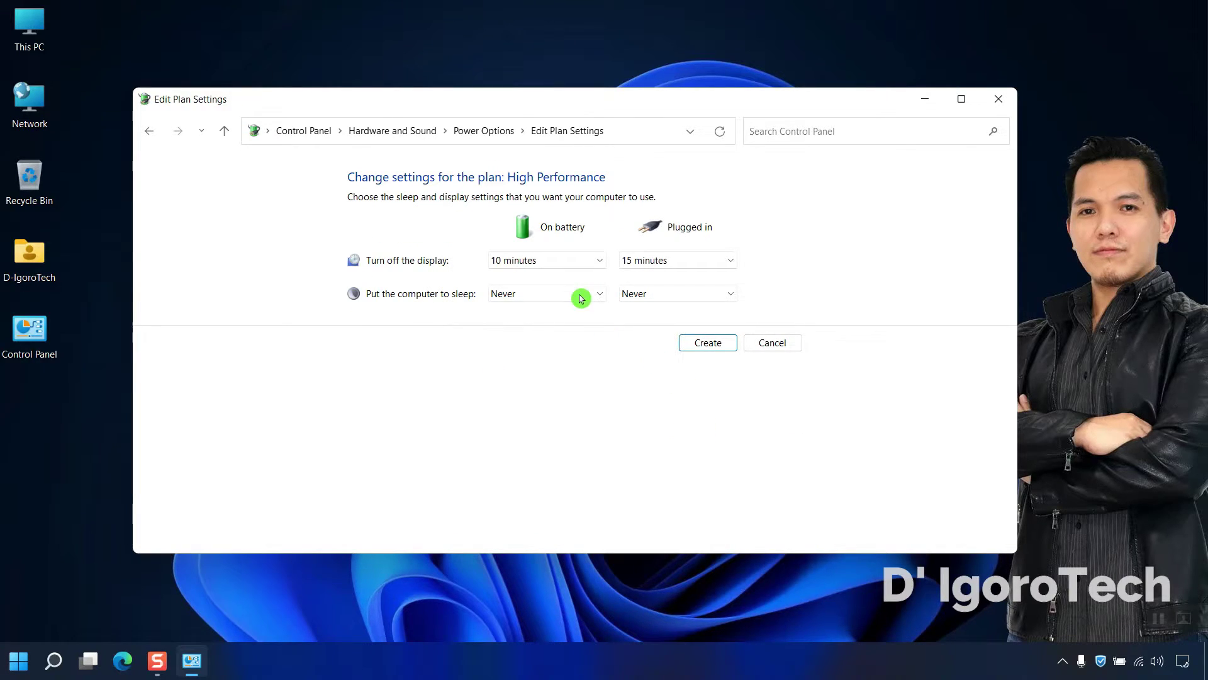
pyautogui.click(558, 293)
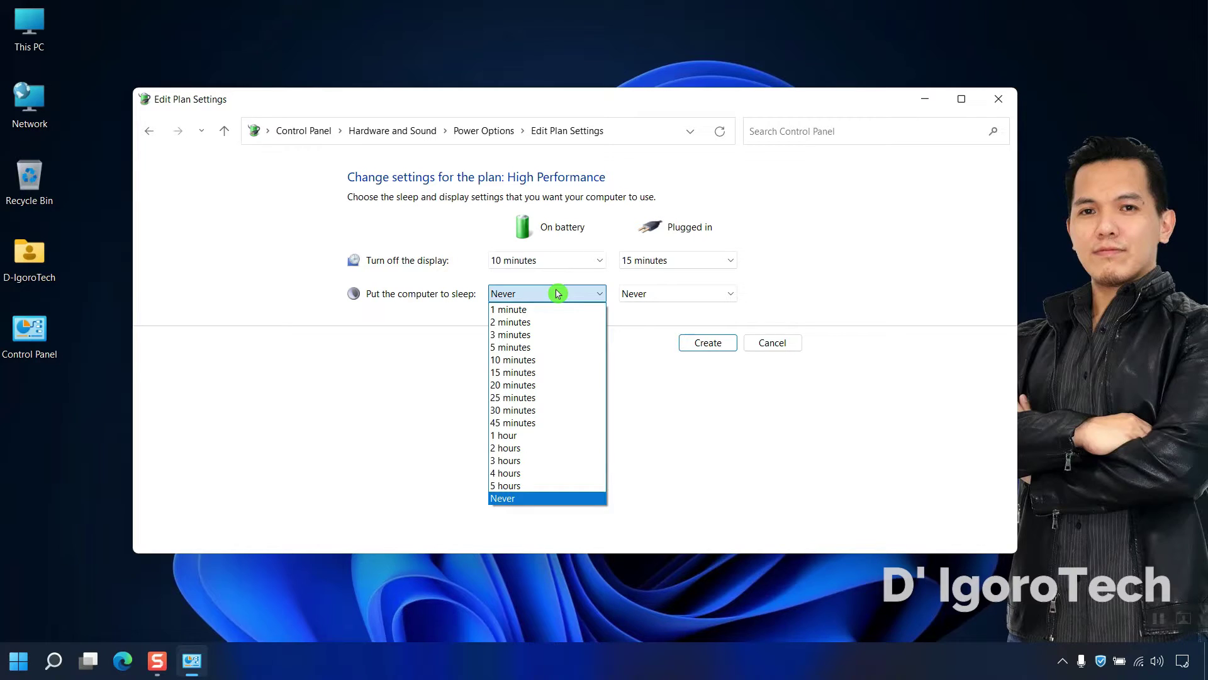
pyautogui.click(533, 410)
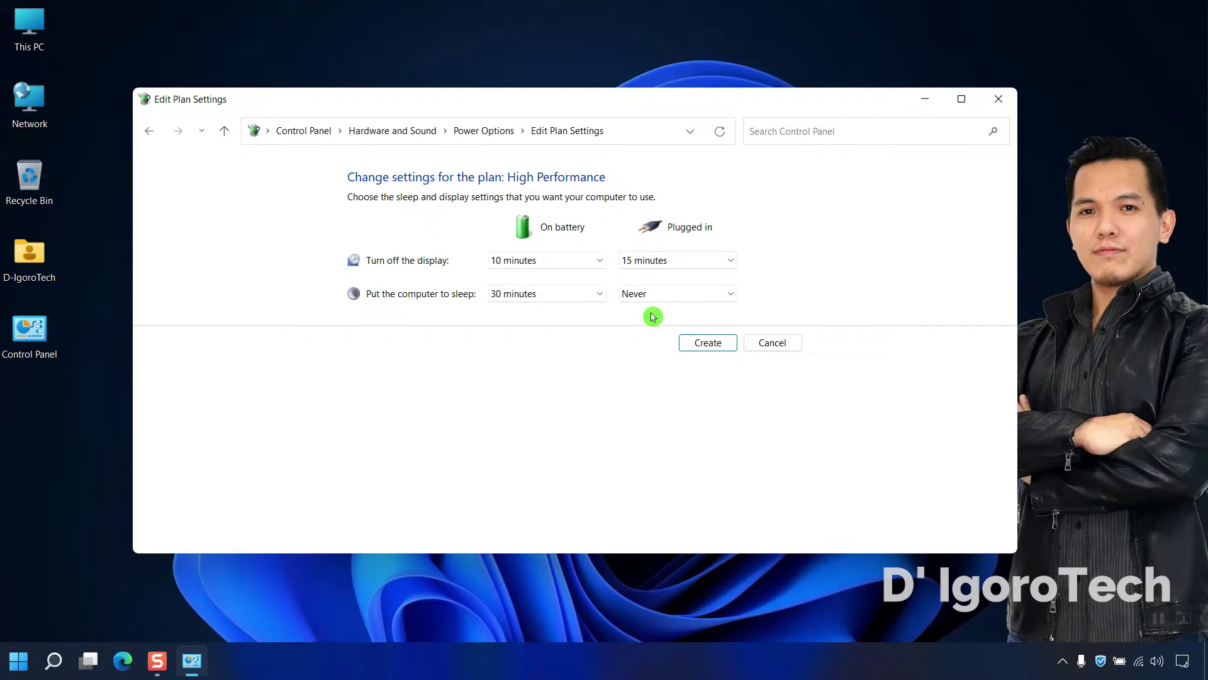
pyautogui.click(657, 294)
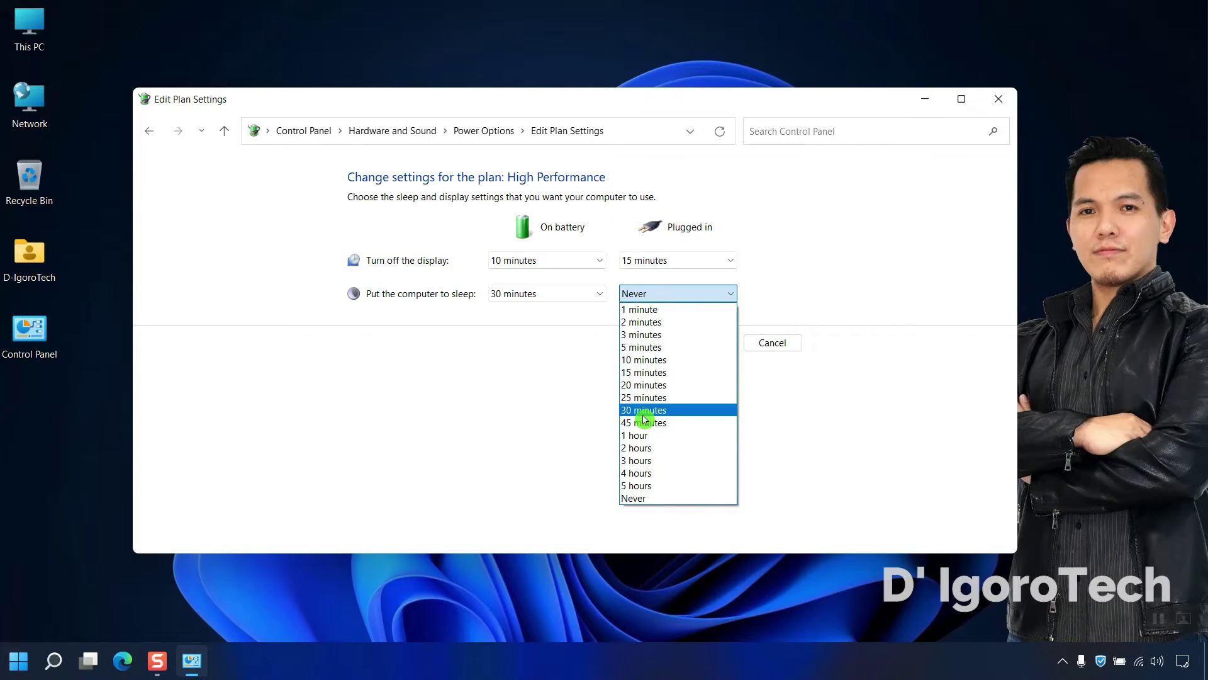
pyautogui.click(644, 413)
pyautogui.click(716, 350)
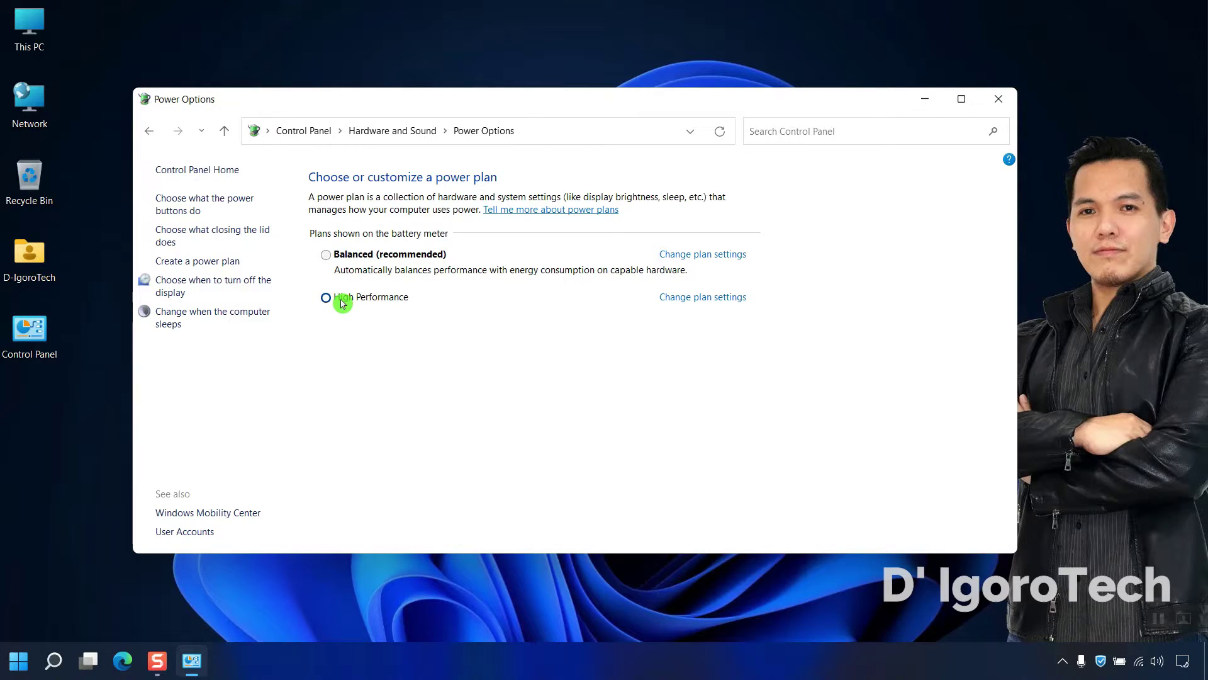
# Step: Close the Power Options window
pyautogui.click(993, 99)
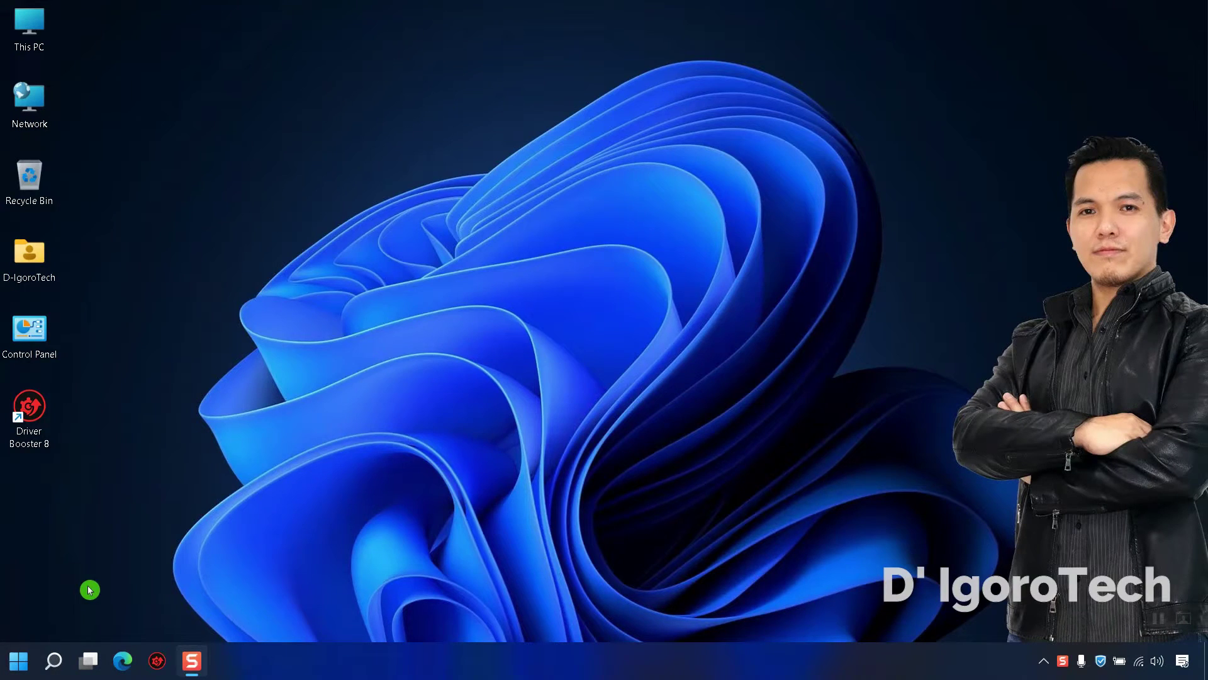
# Step: Find the Windows Update page via 'windows update', check for new updates, and view the optional updates
pyautogui.click(51, 660)
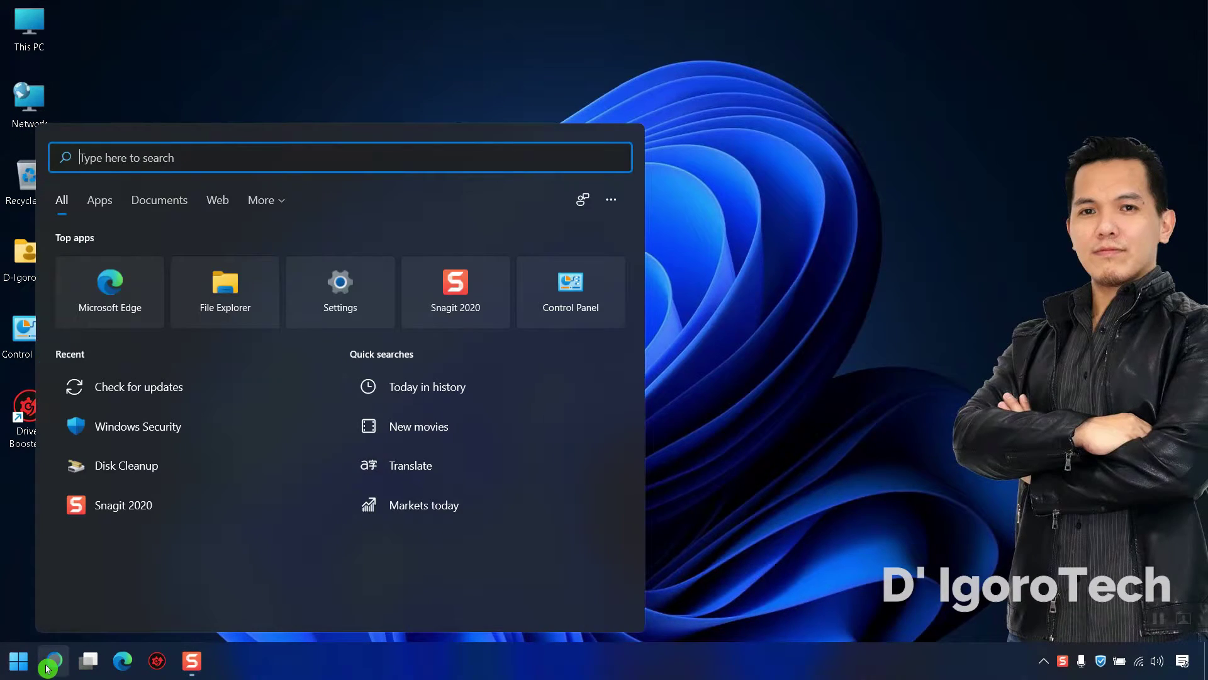
pyautogui.write('windows update')
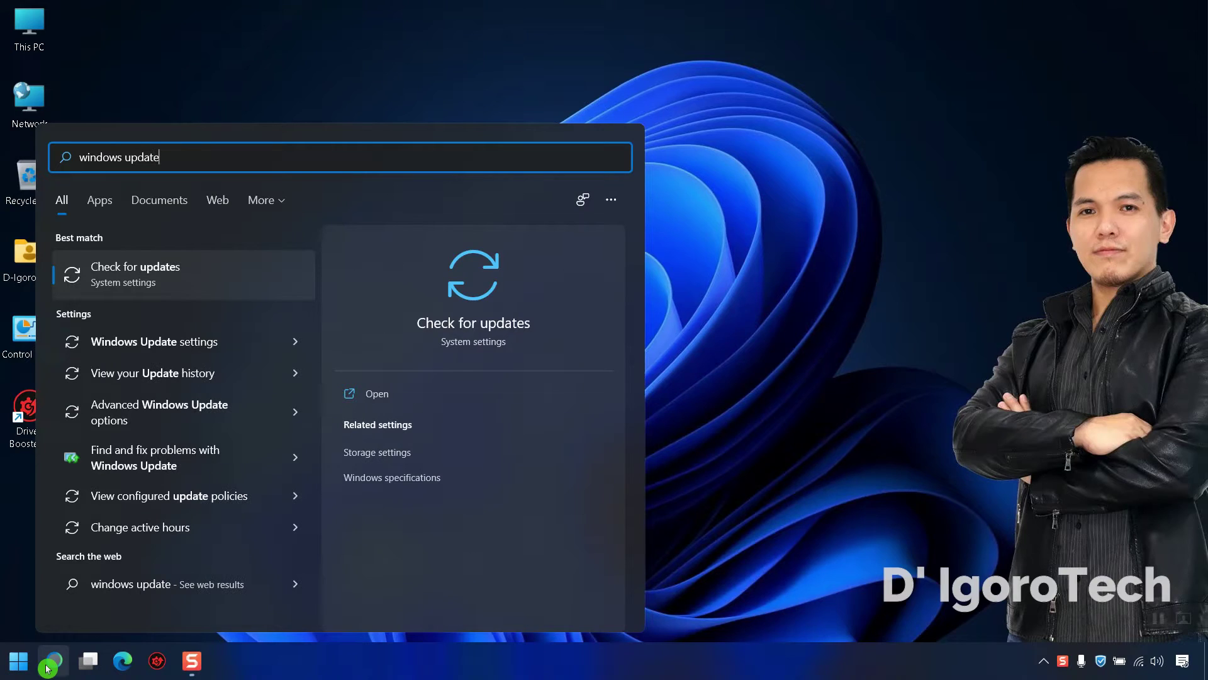
pyautogui.click(178, 274)
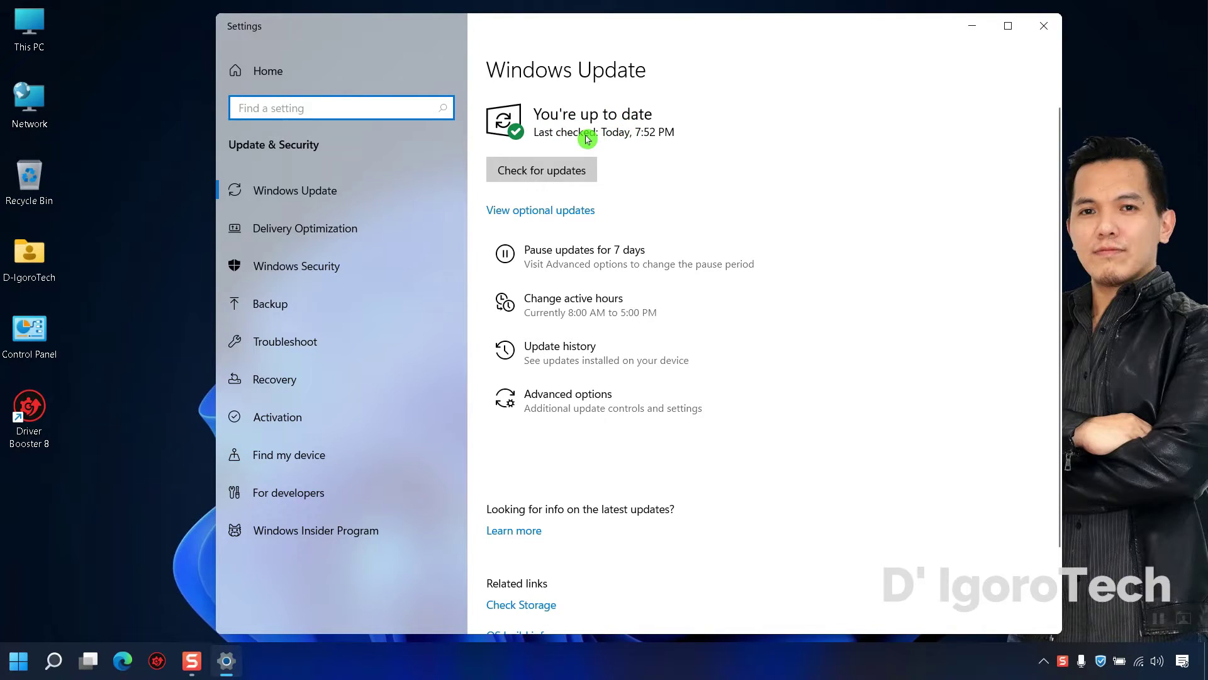
pyautogui.click(552, 170)
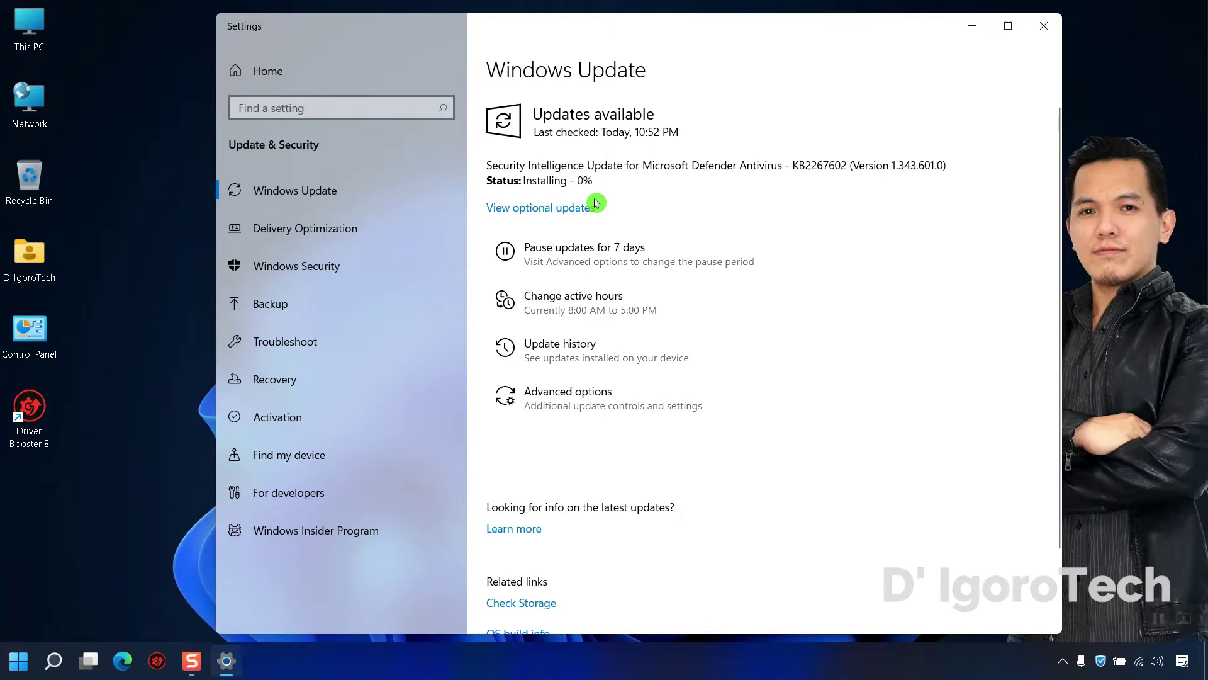
pyautogui.click(595, 207)
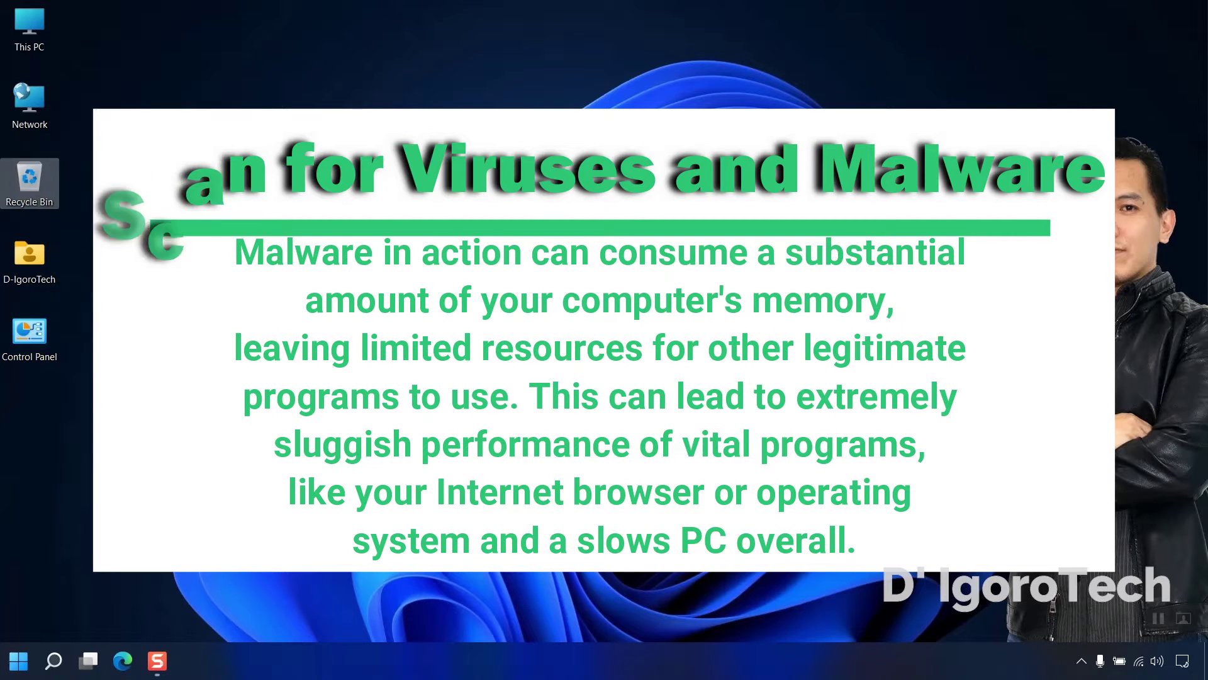
# Step: Open the Windows Security app by searching 'windows security'
pyautogui.click(54, 660)
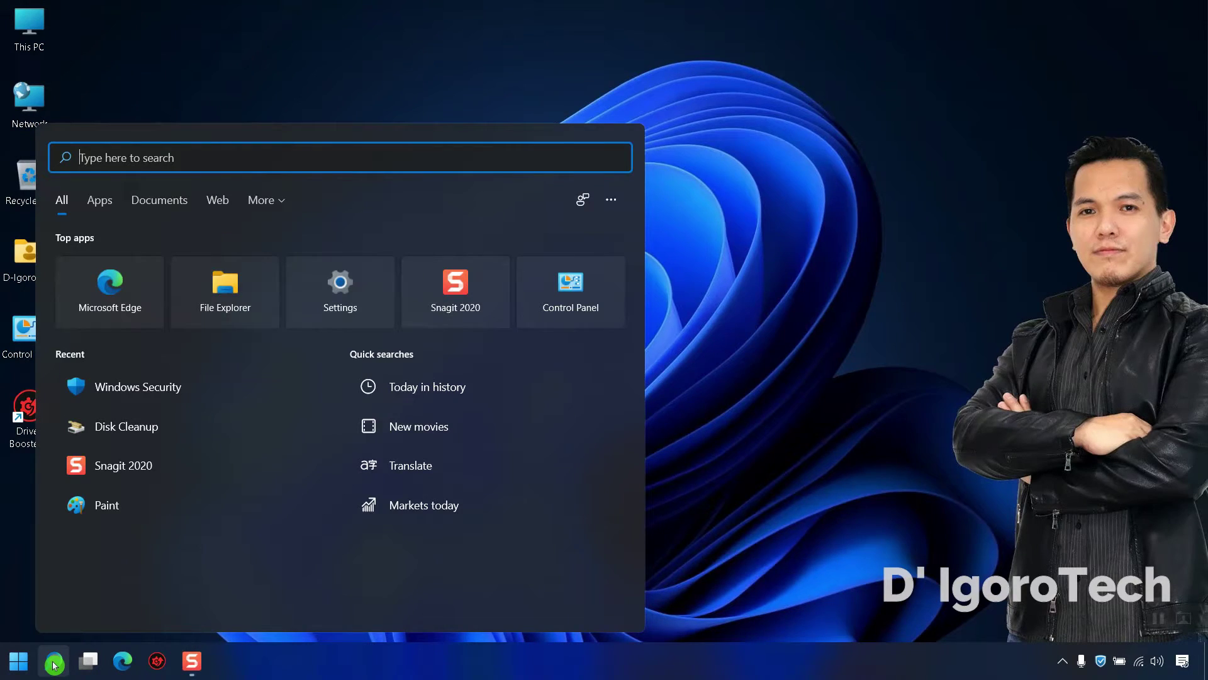
pyautogui.write('windows seu')
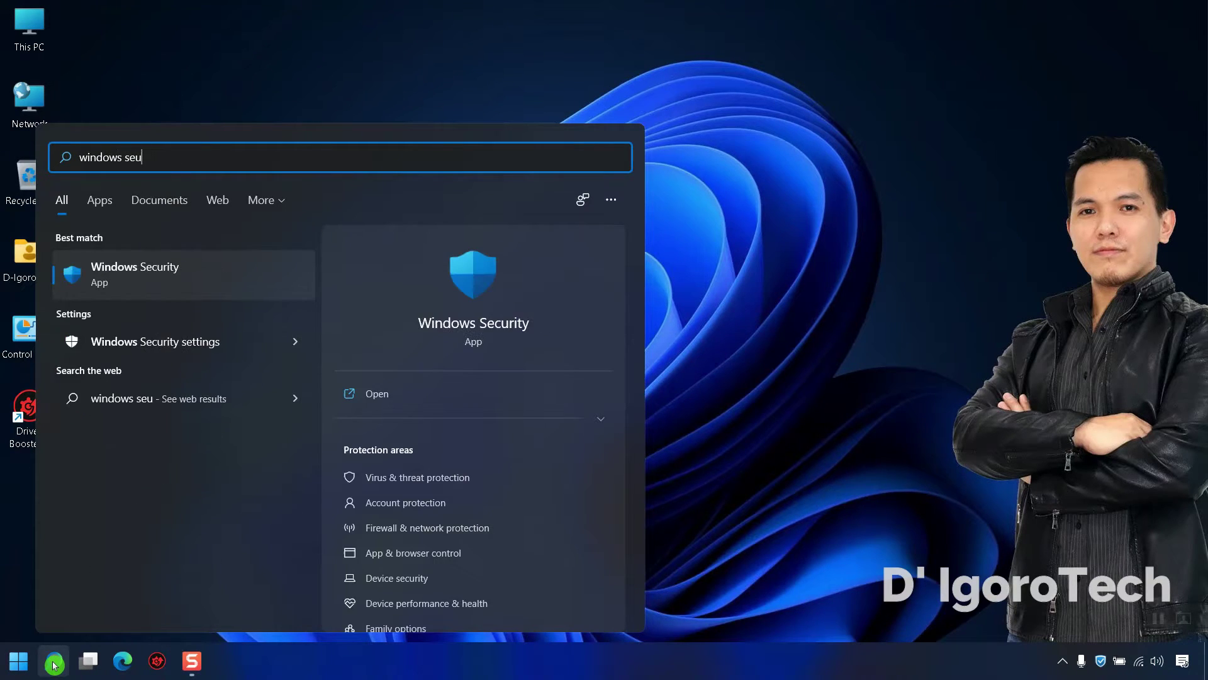
pyautogui.press('BackSpace')
pyautogui.write('curity')
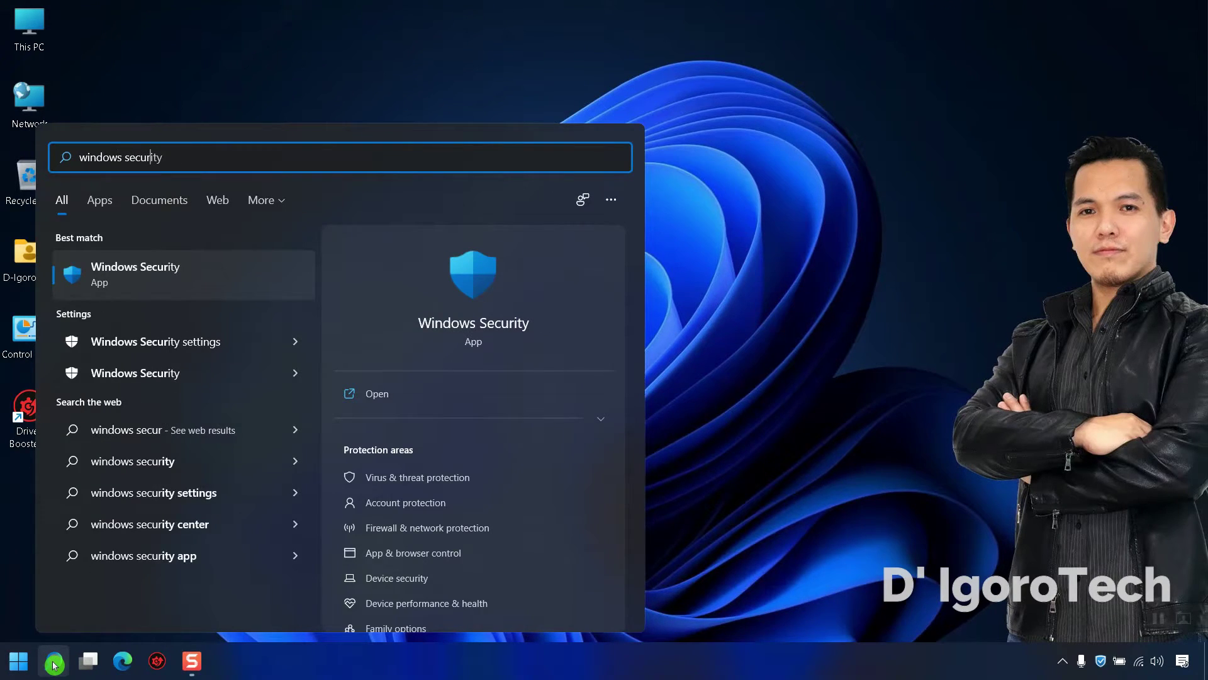
pyautogui.click(174, 284)
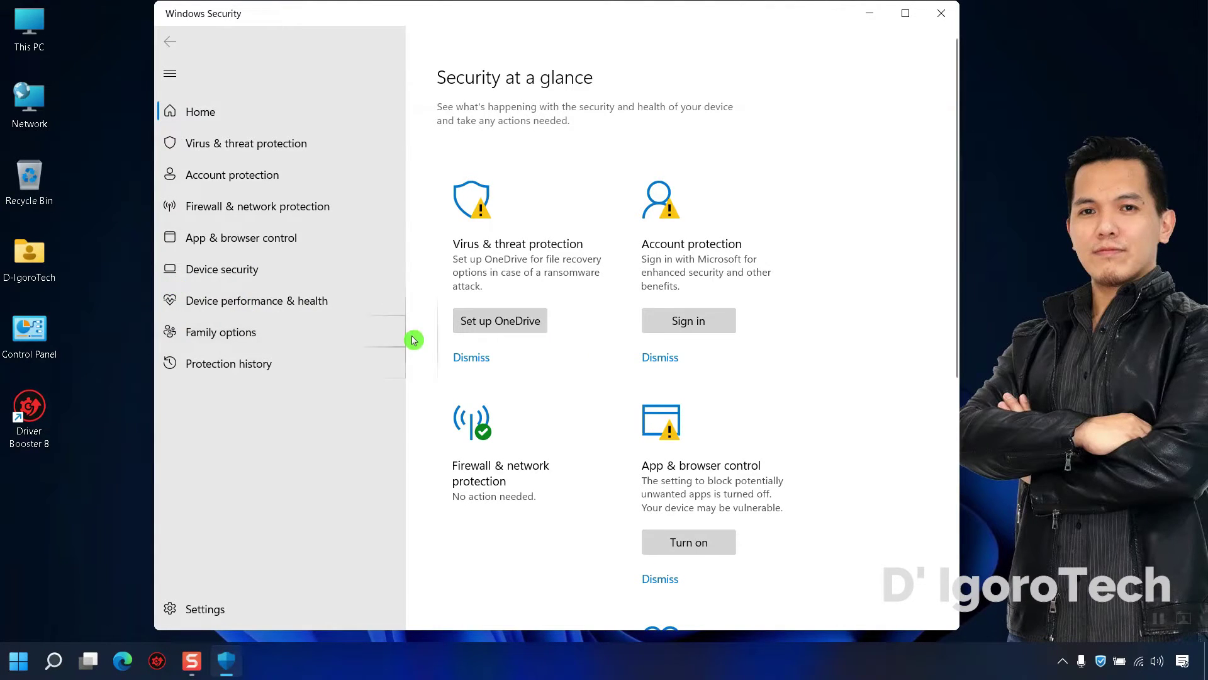
# Step: Run a Full scan from Virus & threat protection scan options, then close Windows Security
pyautogui.click(264, 145)
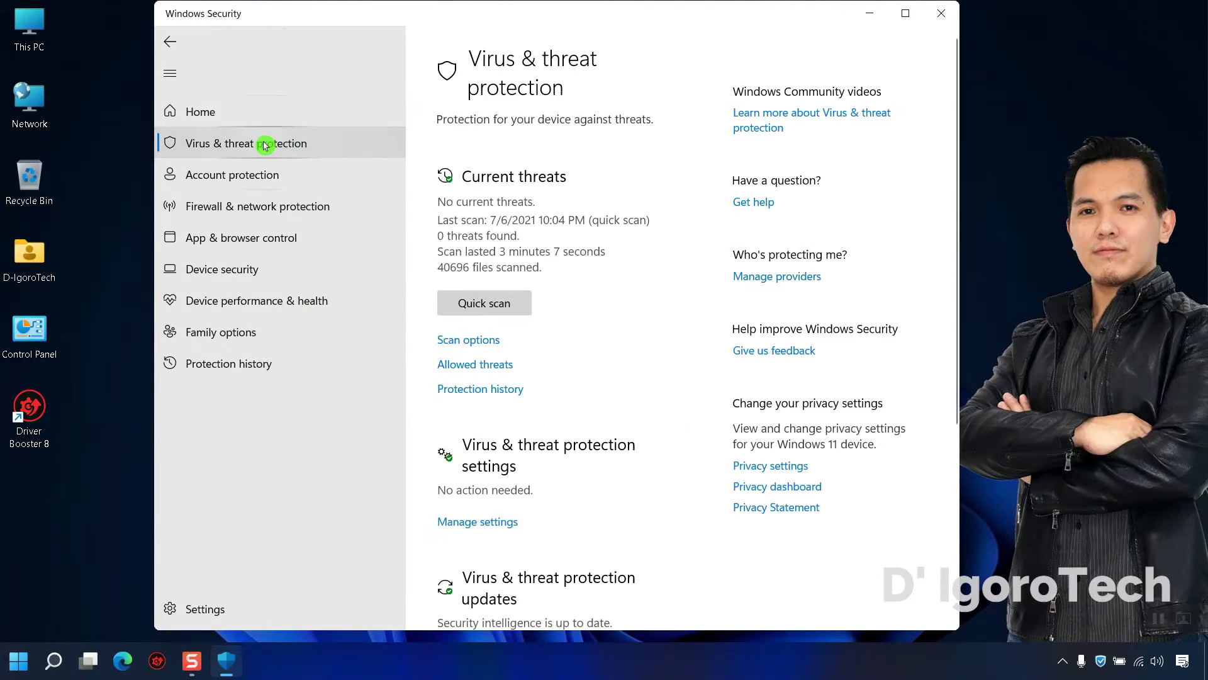
pyautogui.click(466, 346)
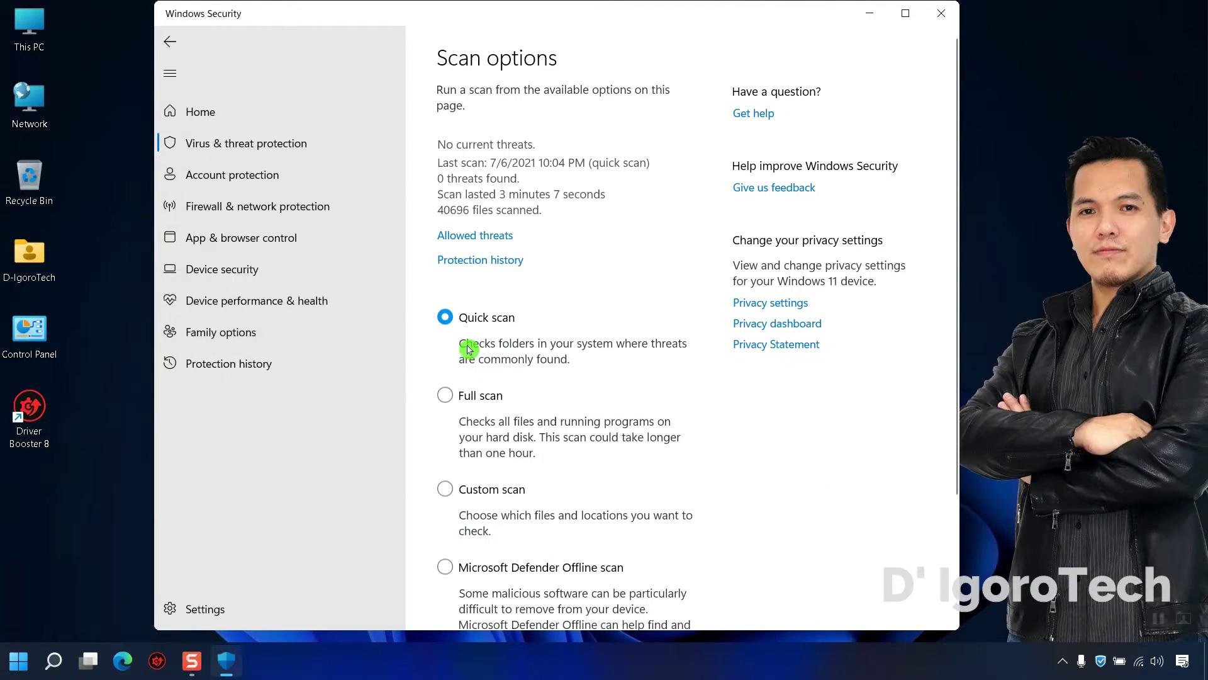
pyautogui.click(445, 397)
pyautogui.scroll(-3, 503, 412)
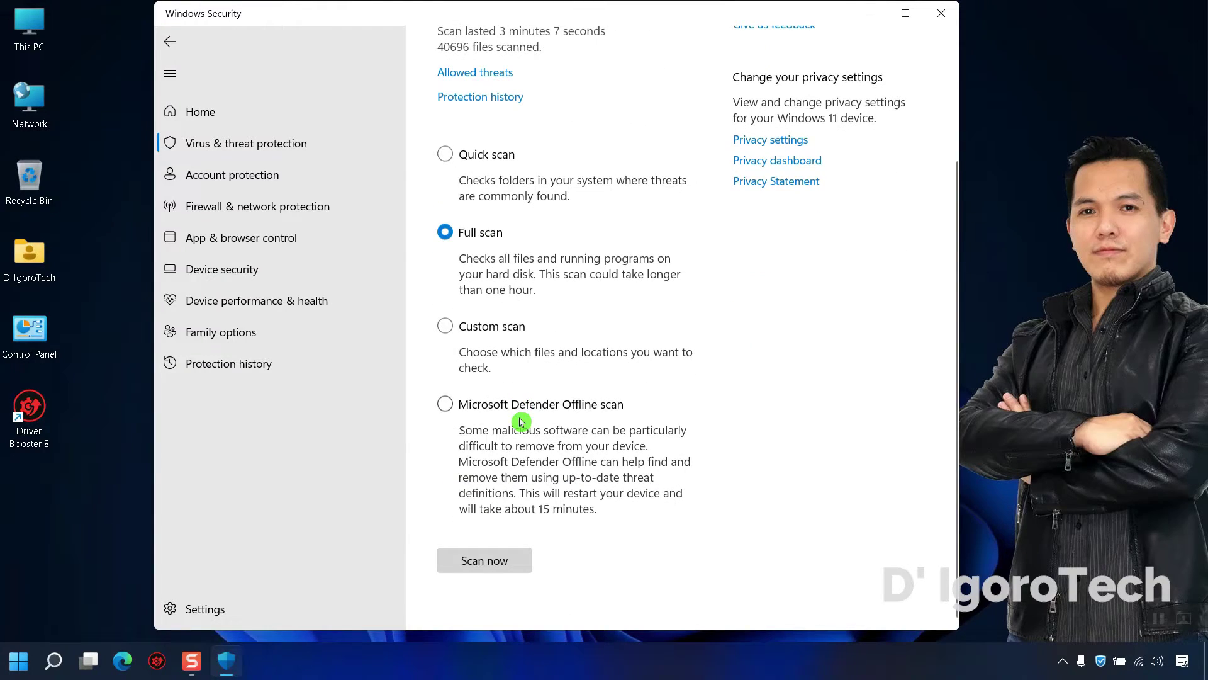
pyautogui.click(484, 565)
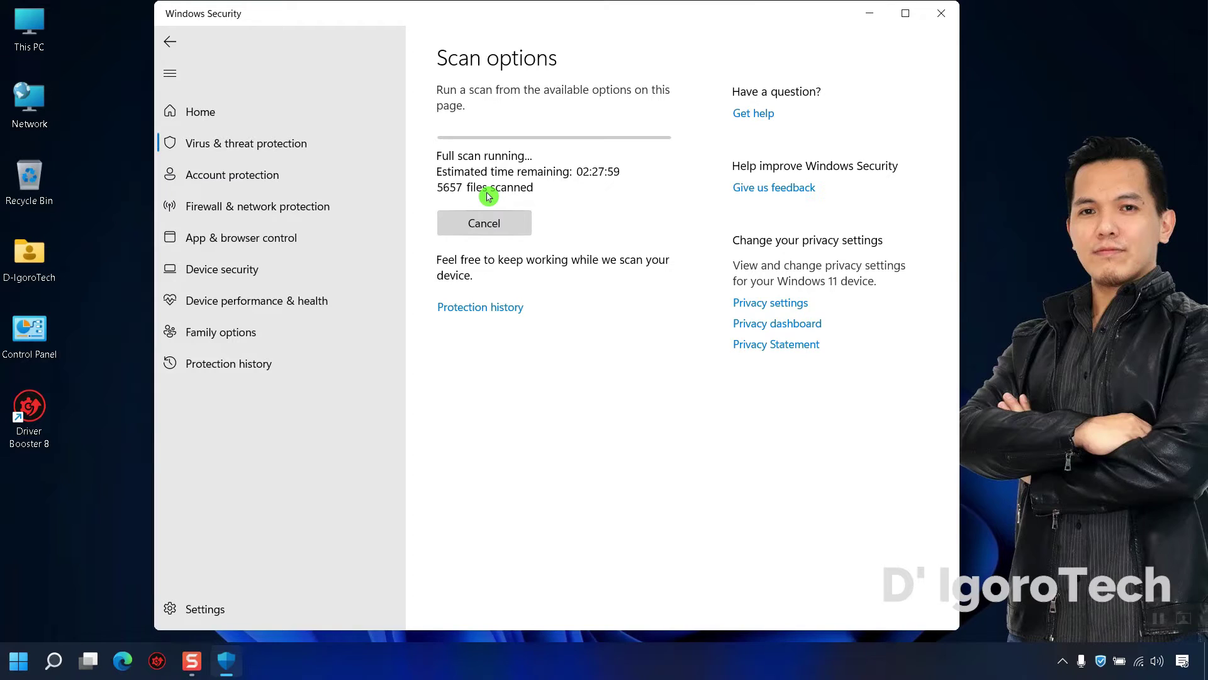
pyautogui.click(942, 12)
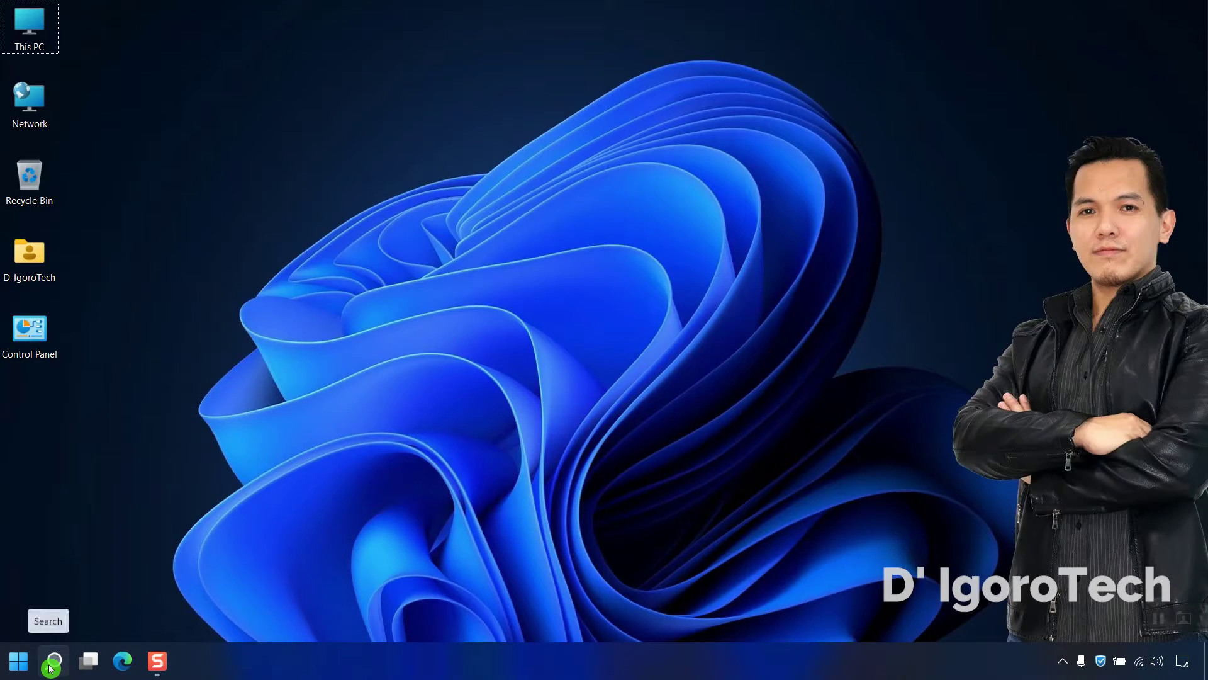
# Step: Set 'Adjust for best performance' in the appearance and performance settings, then apply and confirm
pyautogui.click(52, 662)
pyautogui.write('adjust appe')
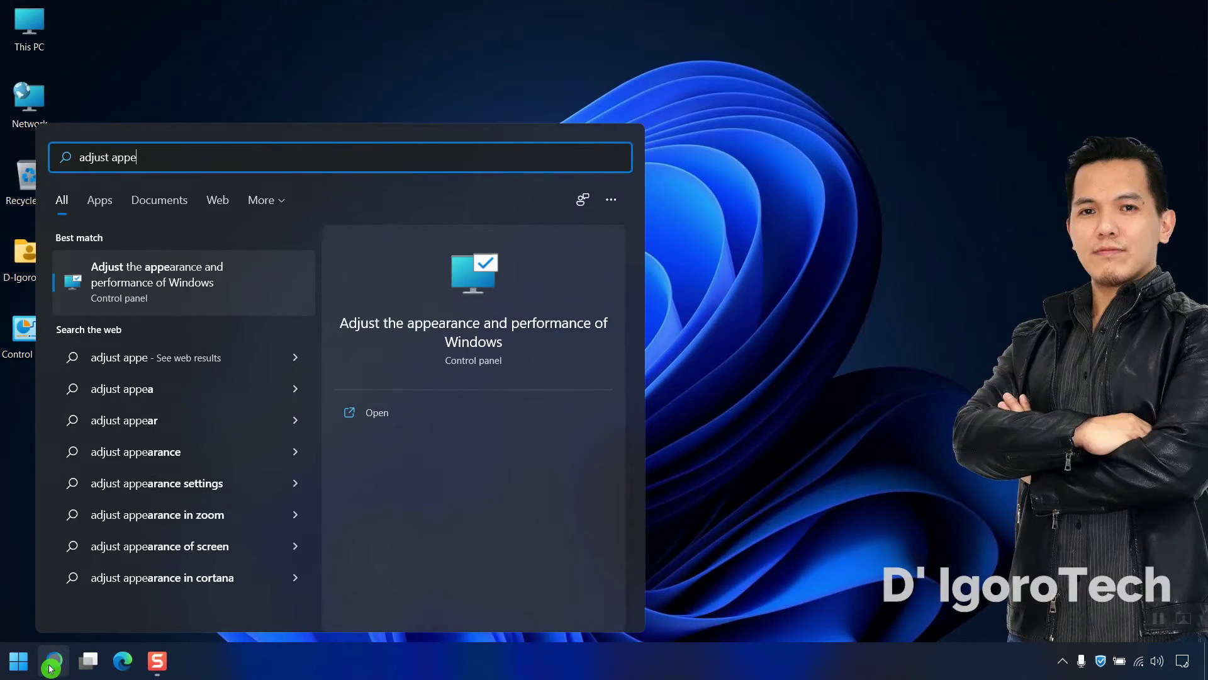
pyautogui.click(150, 295)
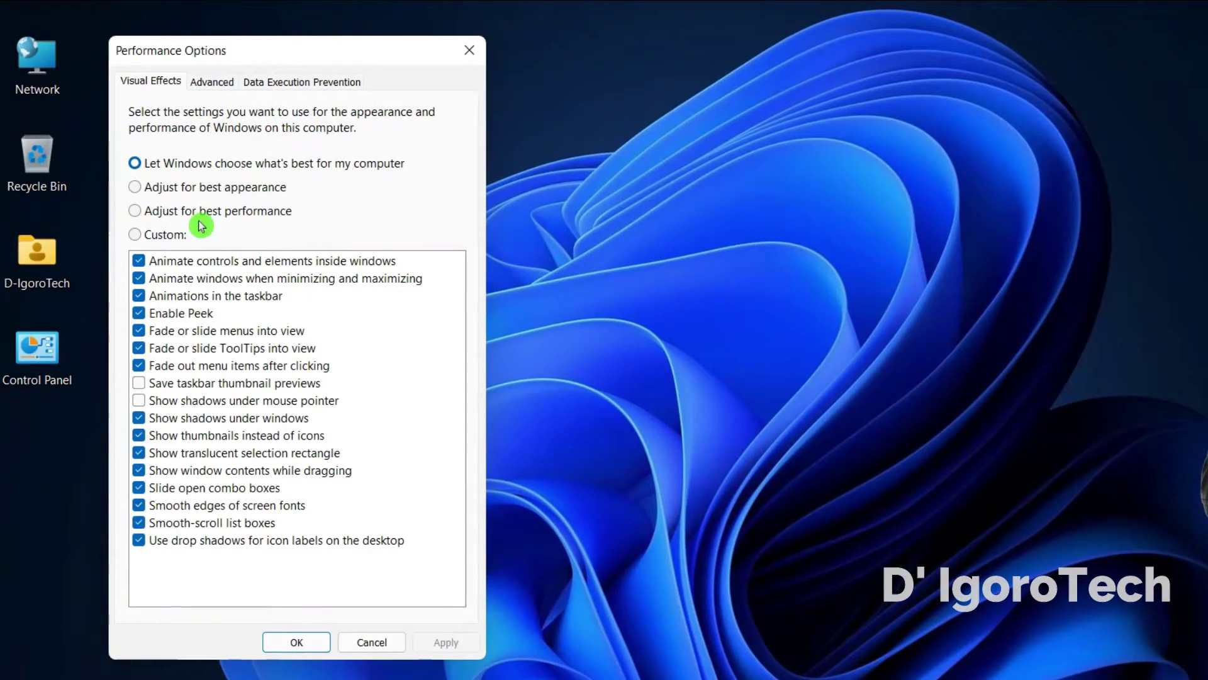
pyautogui.click(143, 215)
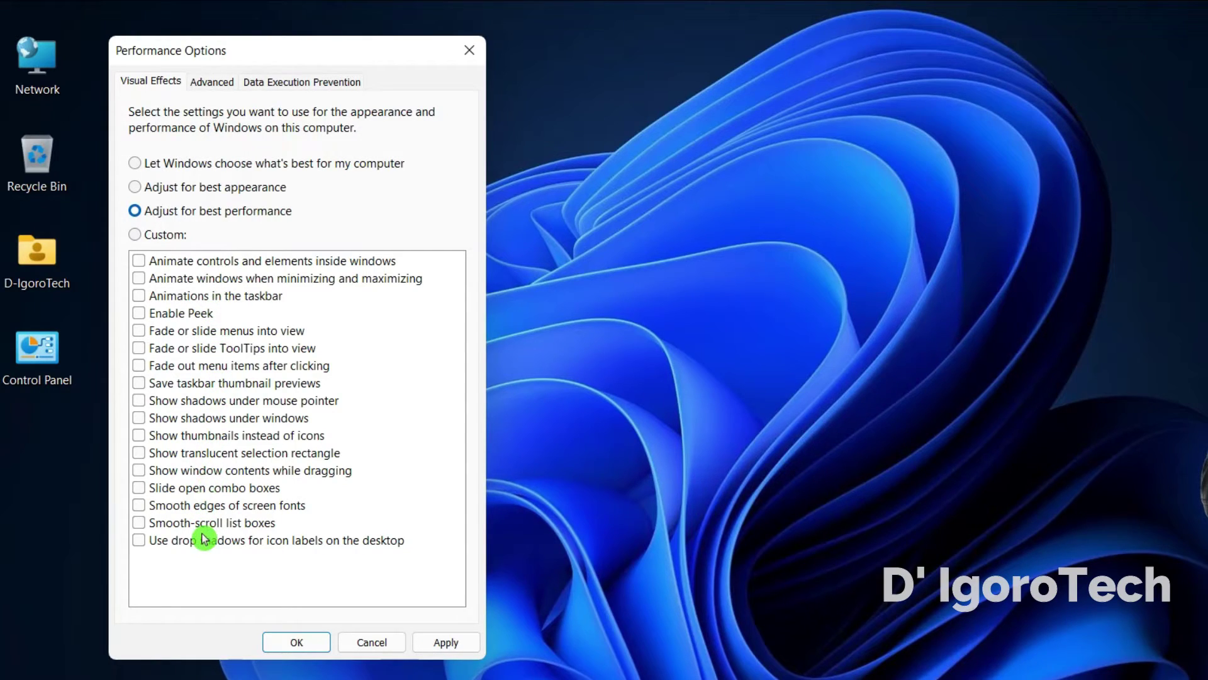
pyautogui.click(441, 645)
pyautogui.click(308, 641)
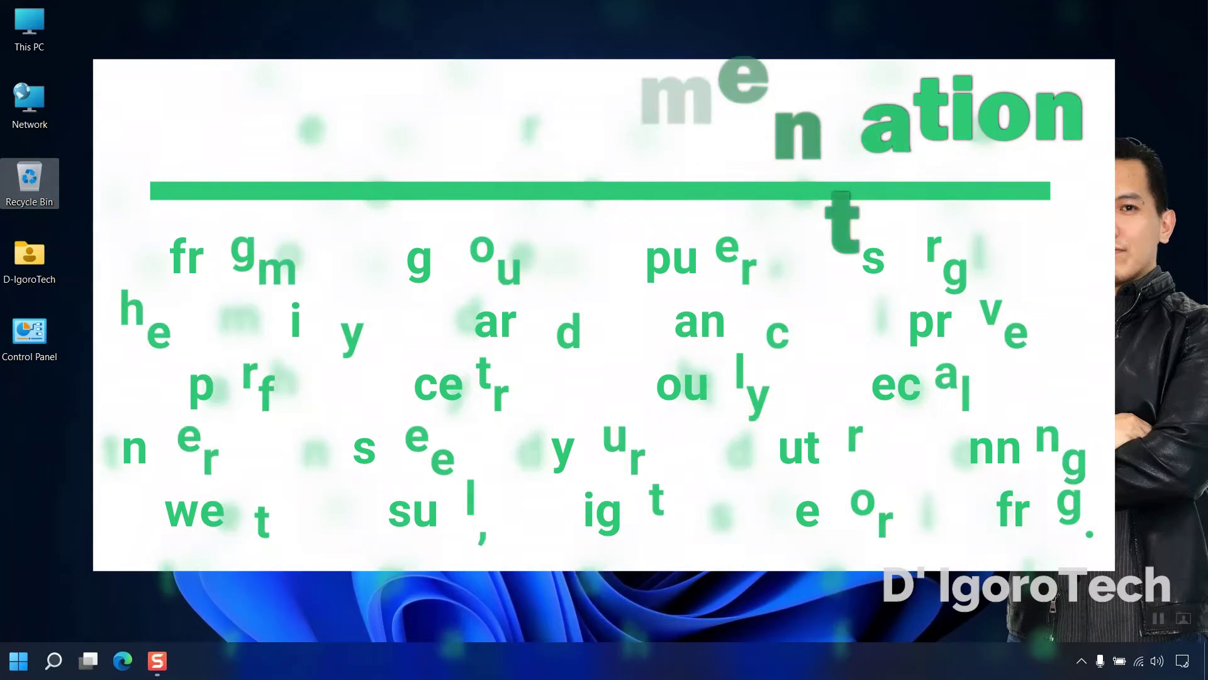
# Step: Search 'defrag' and open Defragment and Optimize Drives
pyautogui.click(61, 661)
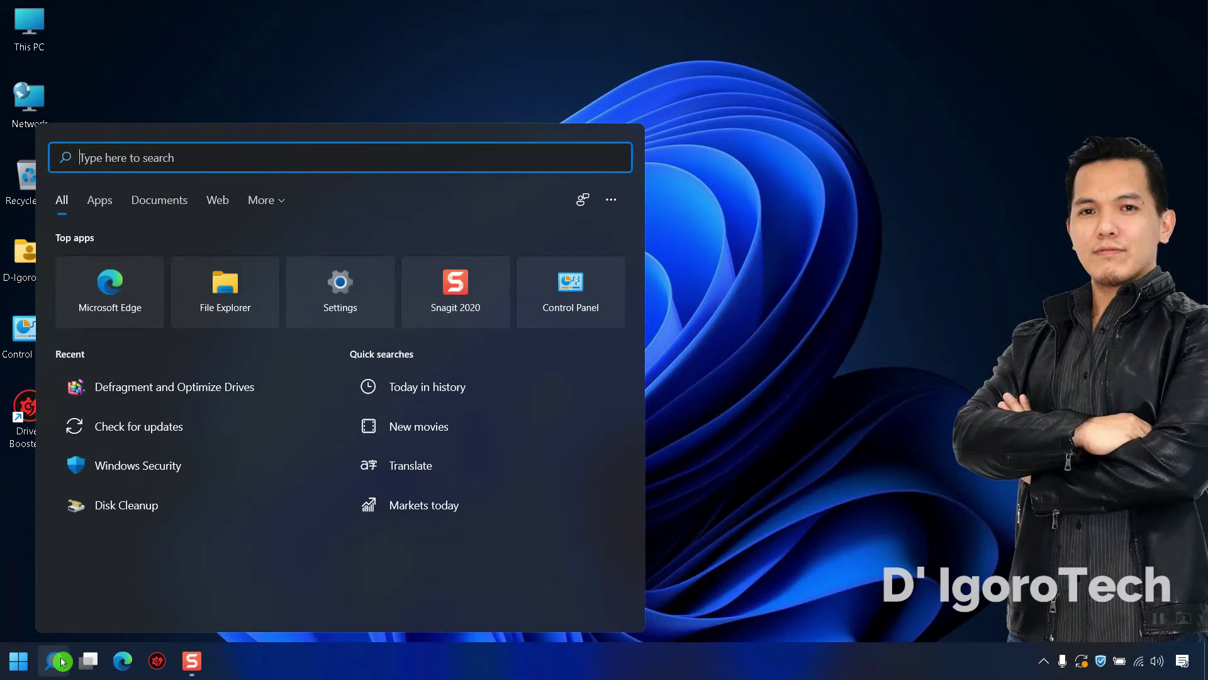
pyautogui.write('defrag')
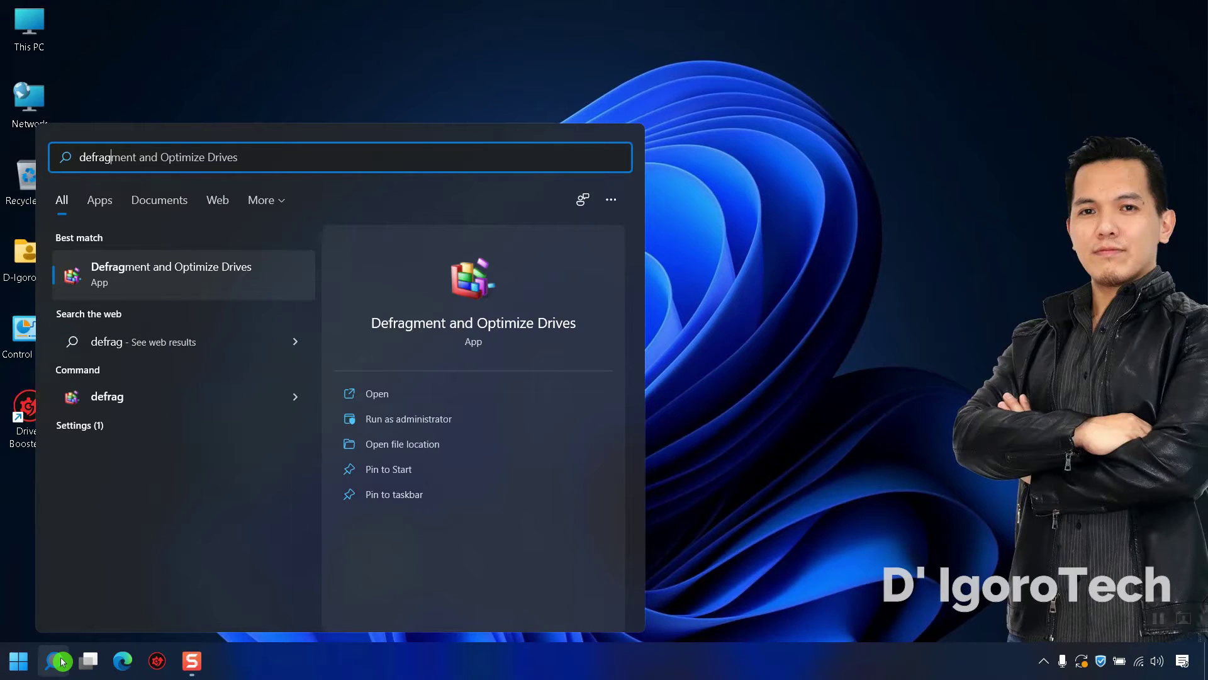
pyautogui.click(189, 286)
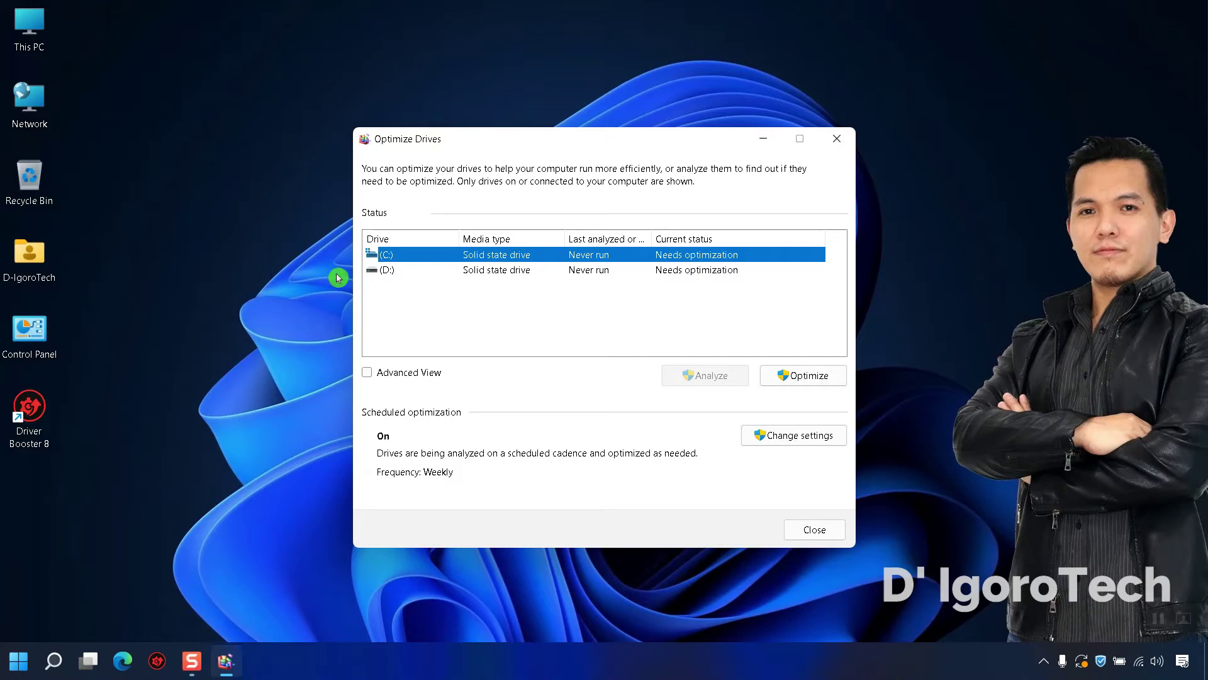
# Step: Optimize drive C: until its status reads OK, then close Optimize Drives
pyautogui.click(498, 272)
pyautogui.click(584, 260)
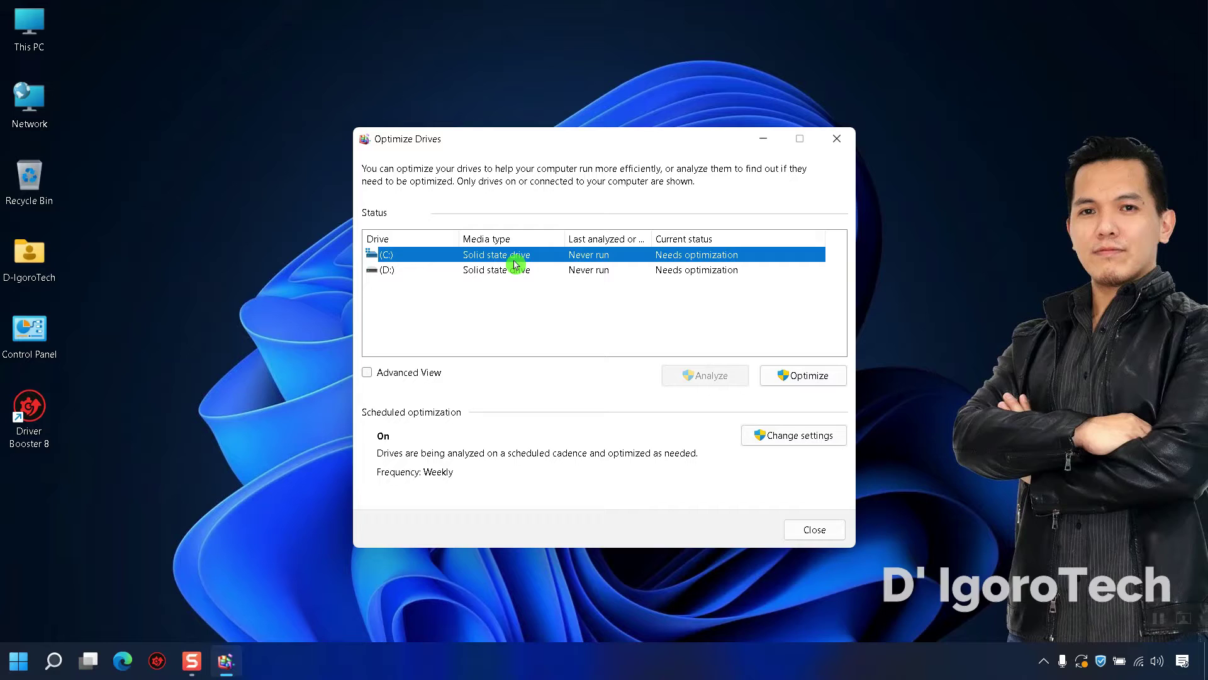
pyautogui.click(805, 379)
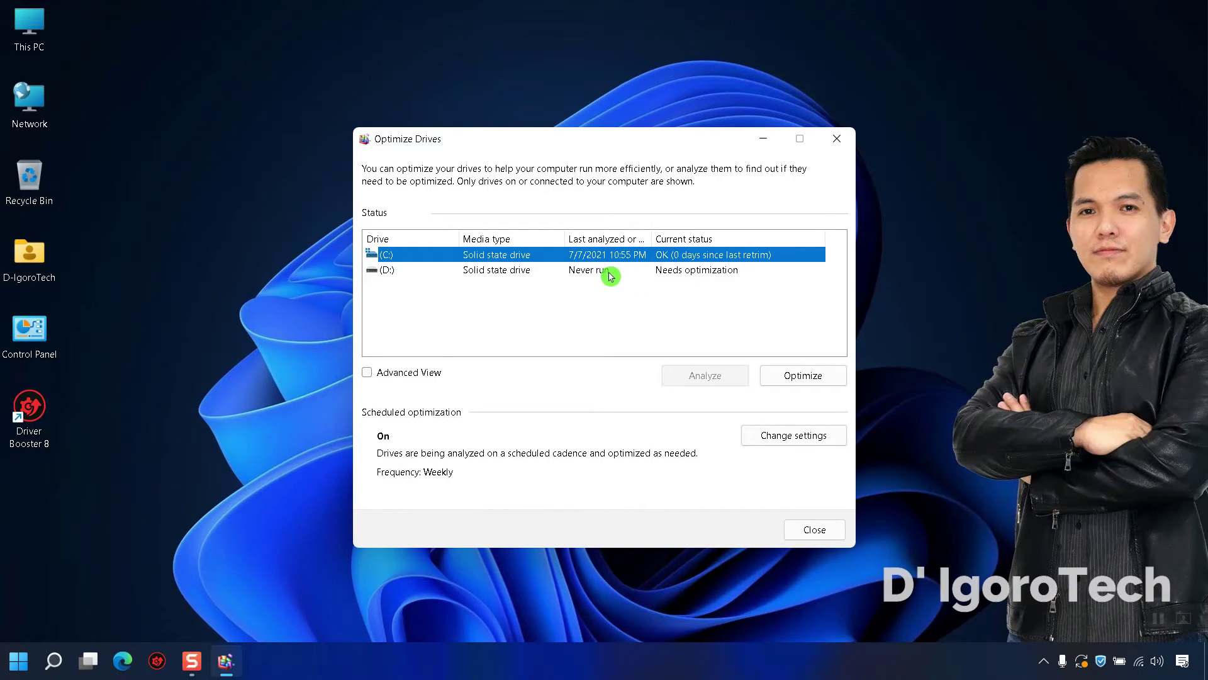
pyautogui.click(815, 529)
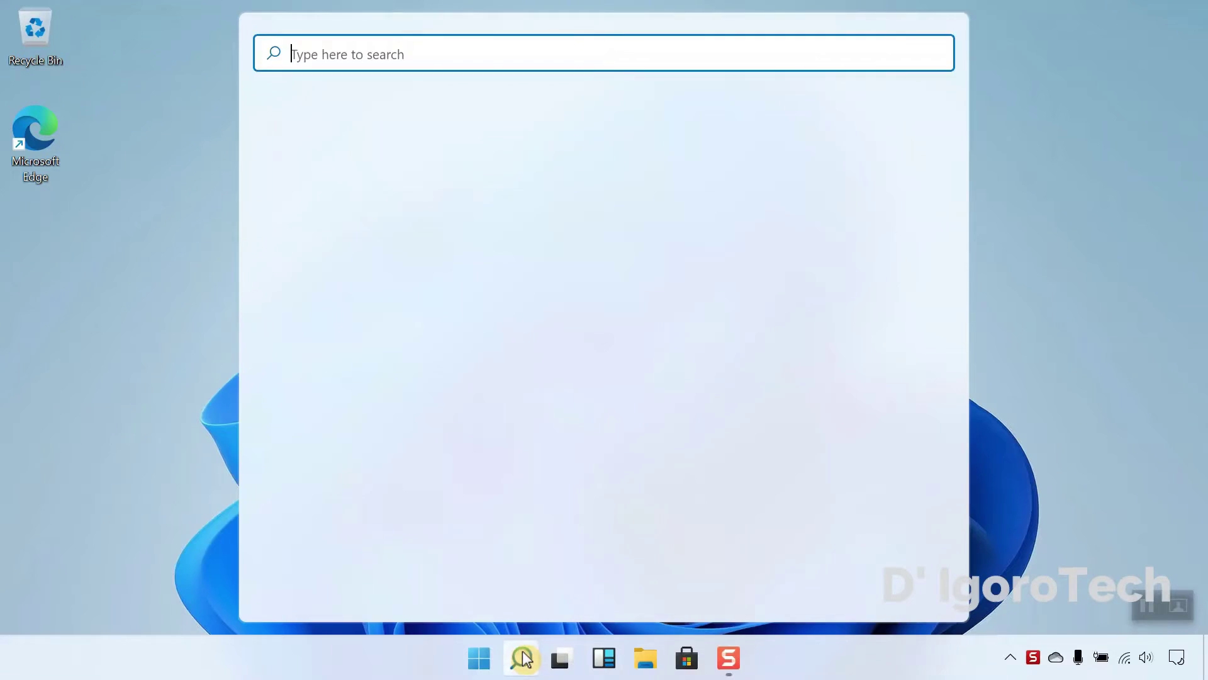
# Step: Open Device Manager, expand Display adapters to see Intel(R) HD Graphics 5500, then close it
pyautogui.write('device')
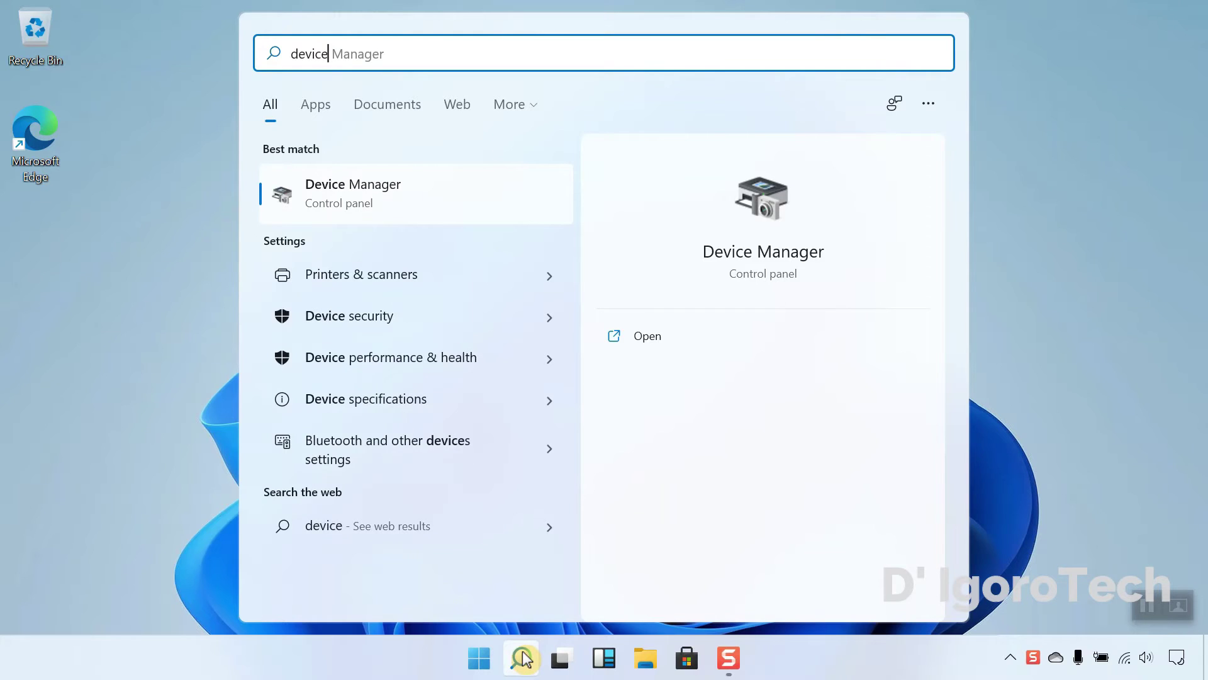
pyautogui.write('manager')
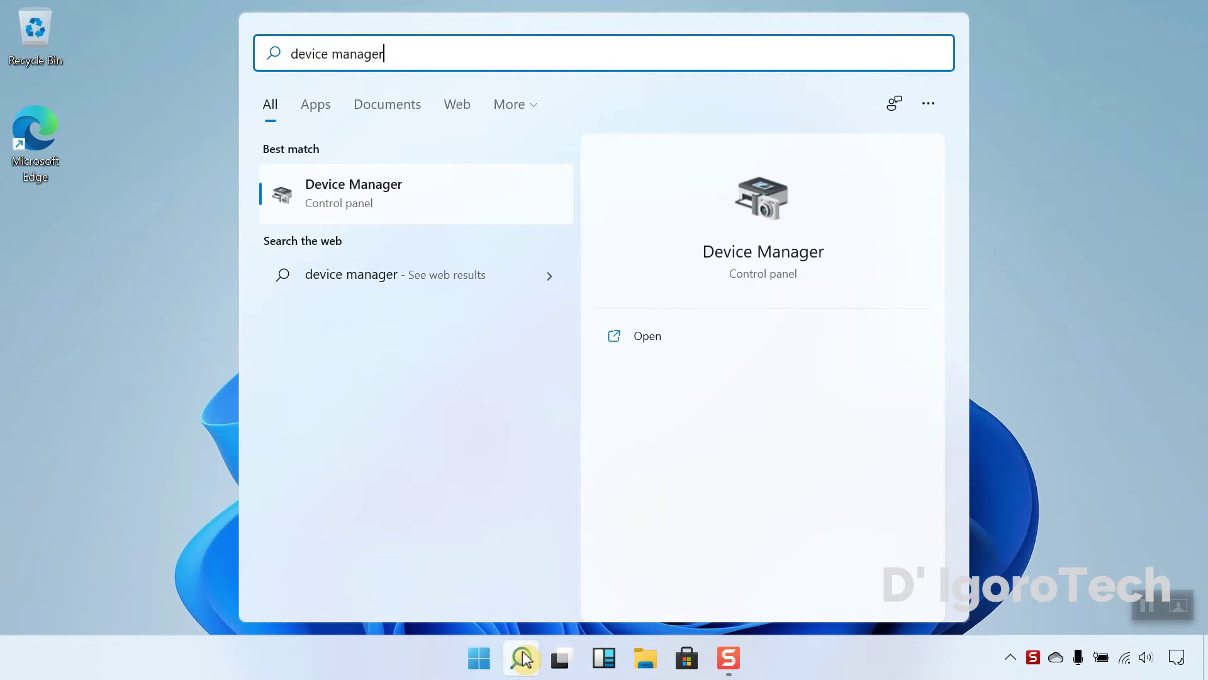
pyautogui.click(473, 211)
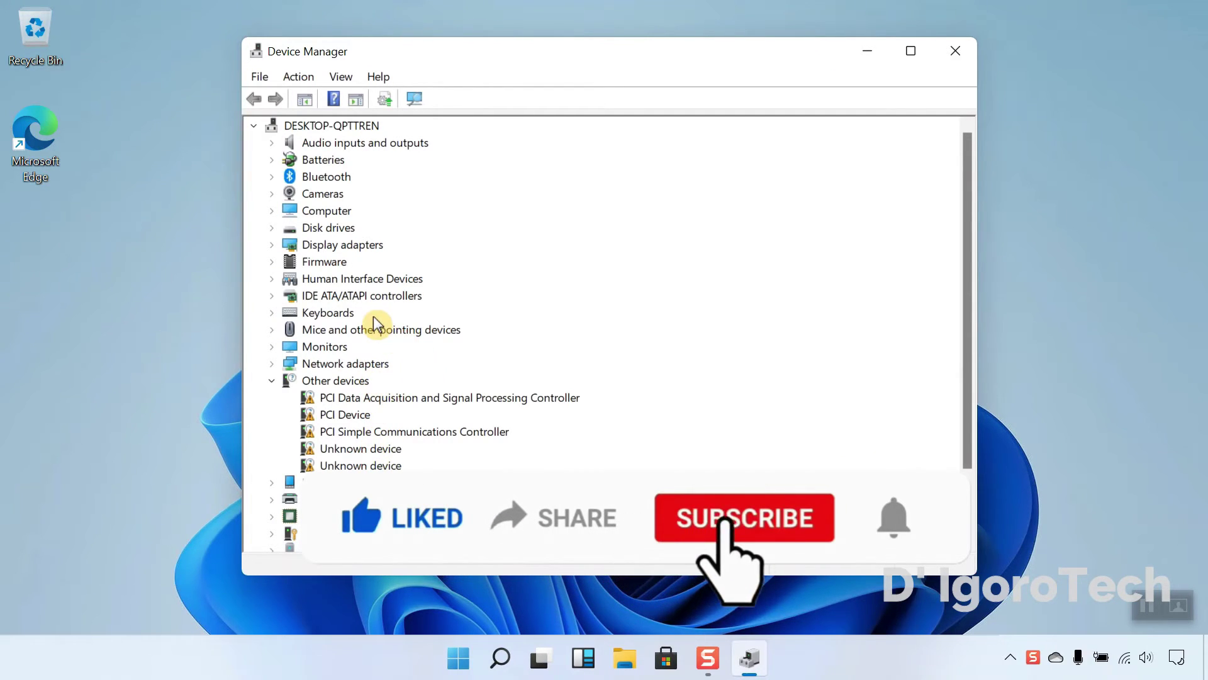
pyautogui.click(281, 245)
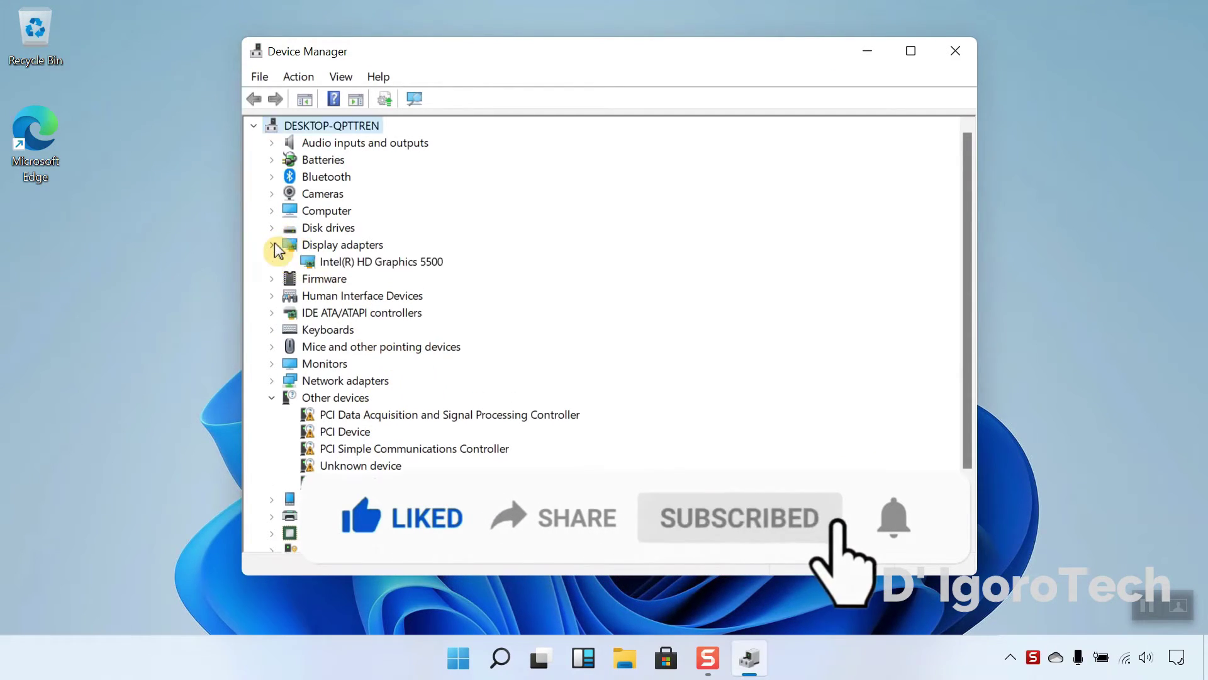
pyautogui.click(955, 50)
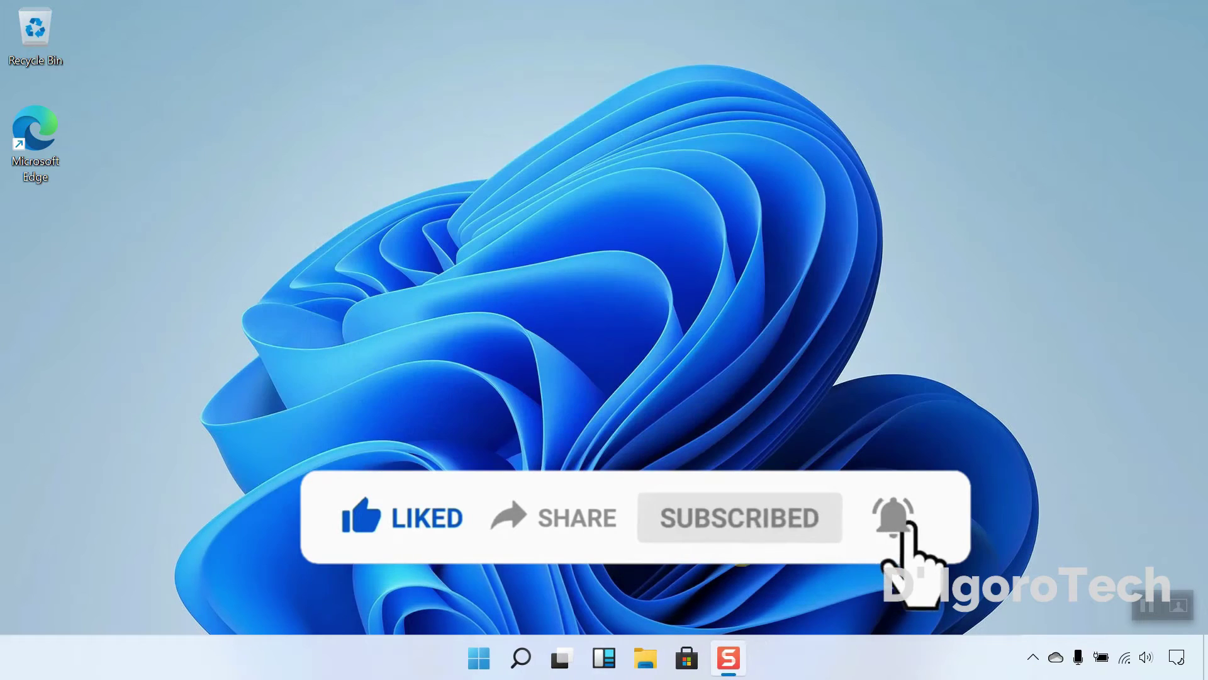
# Step: Launch Microsoft Edge and search Google for 'driver booster'
pyautogui.doubleClick(35, 142)
pyautogui.write('google.com')
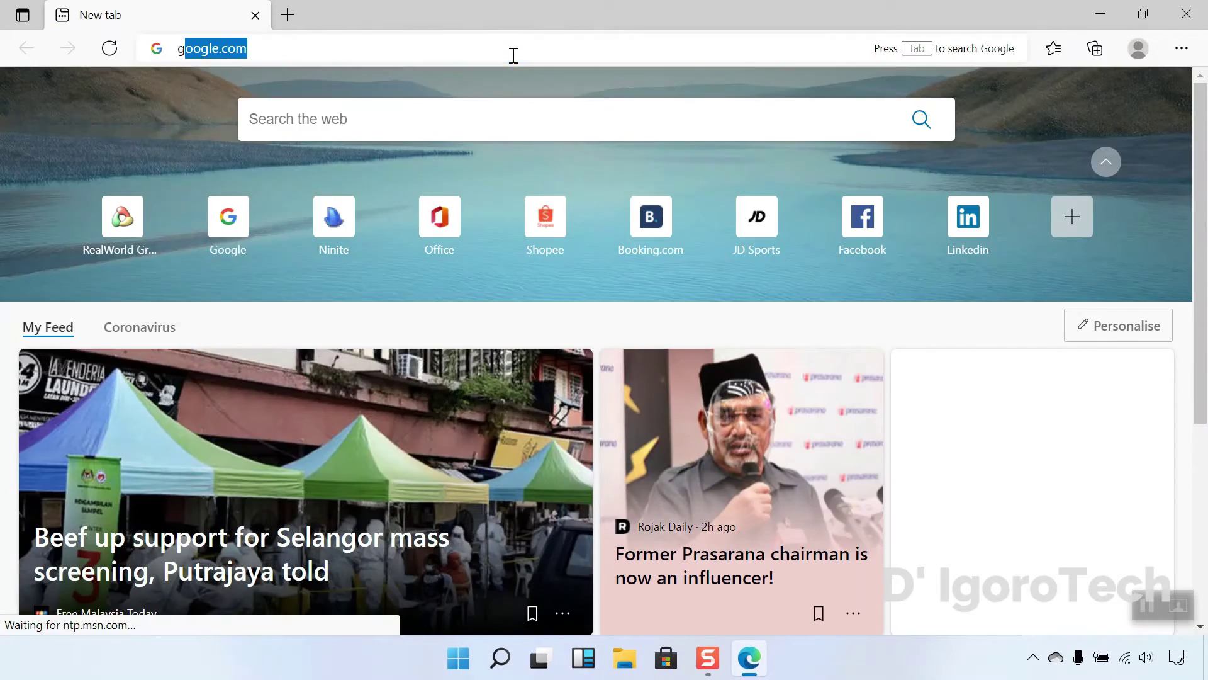
pyautogui.press('Return')
pyautogui.write('driver booster')
pyautogui.press('Return')
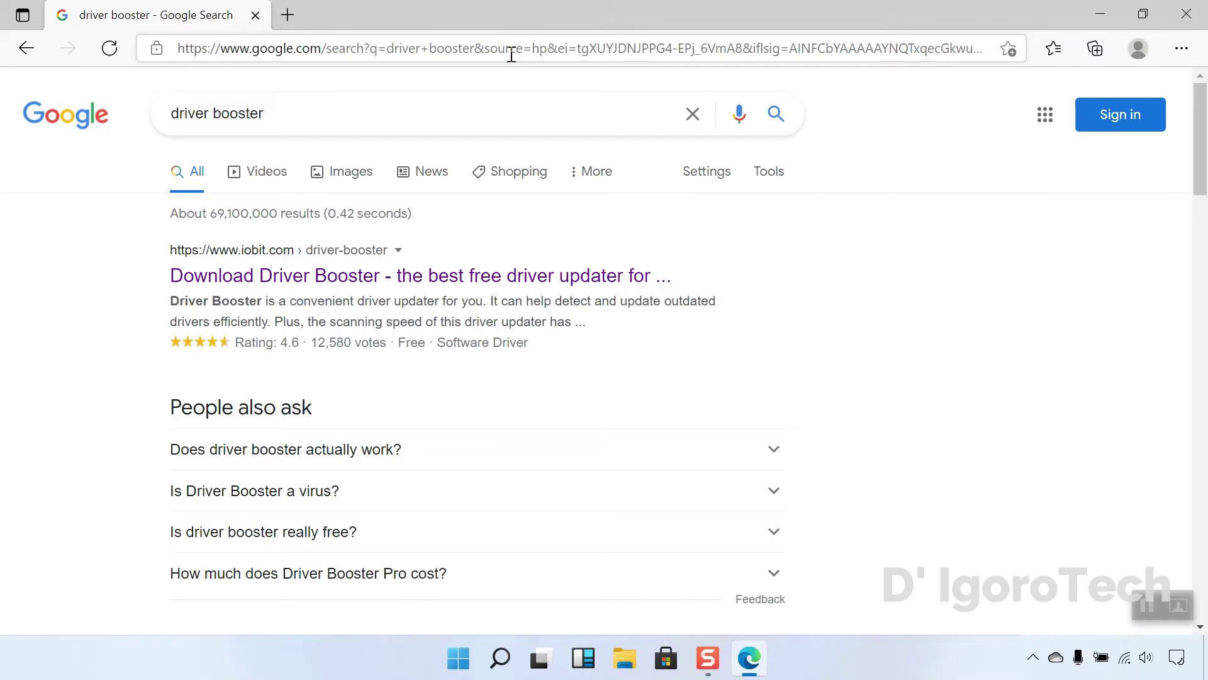
# Step: Download driver_booster_setup.exe through the iobit result and Softonic's Free Download button
pyautogui.click(352, 281)
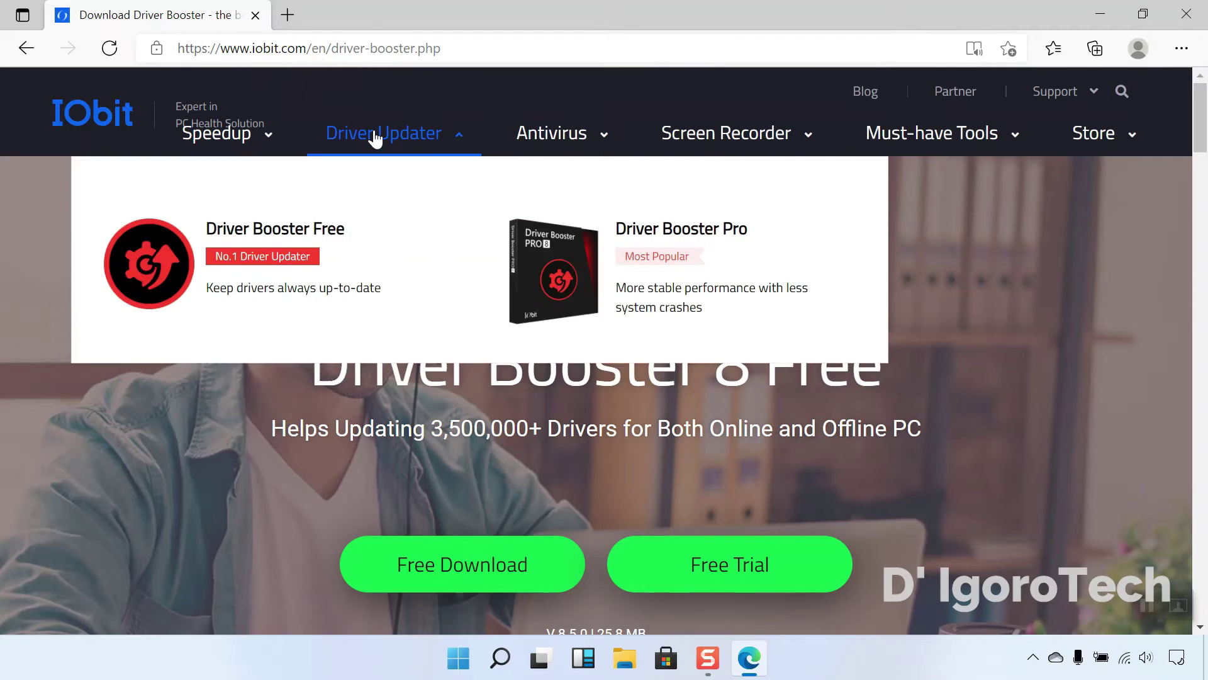
pyautogui.scroll(-3, 318, 545)
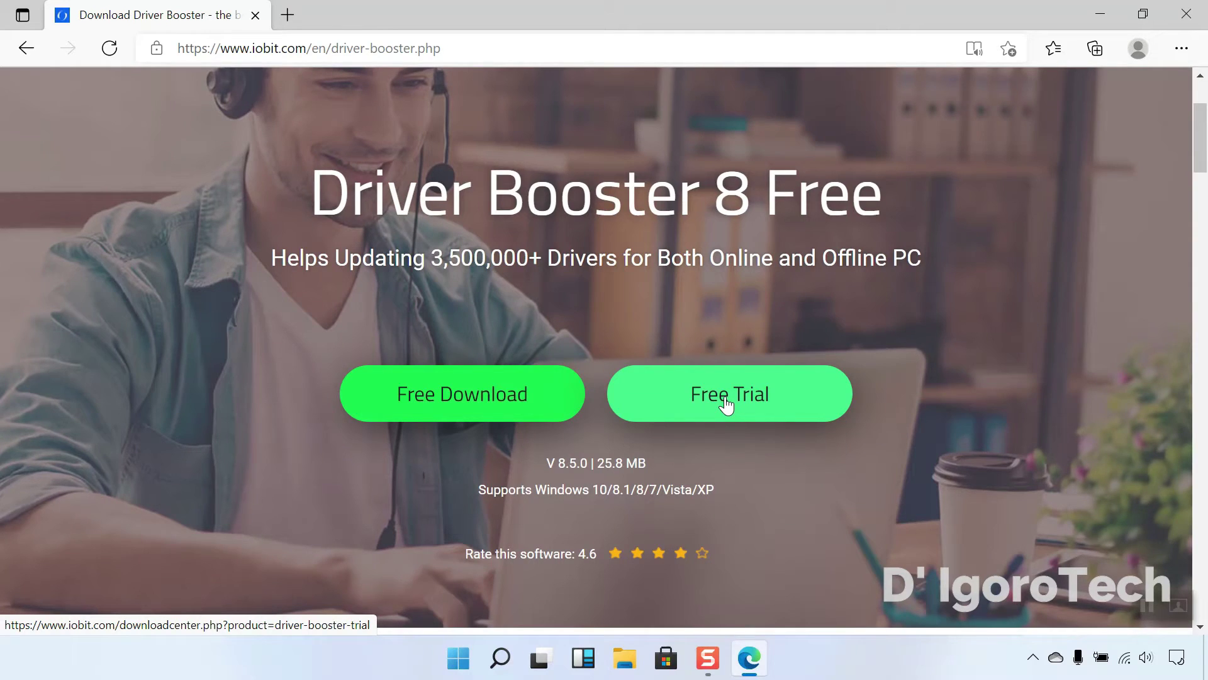
pyautogui.click(477, 398)
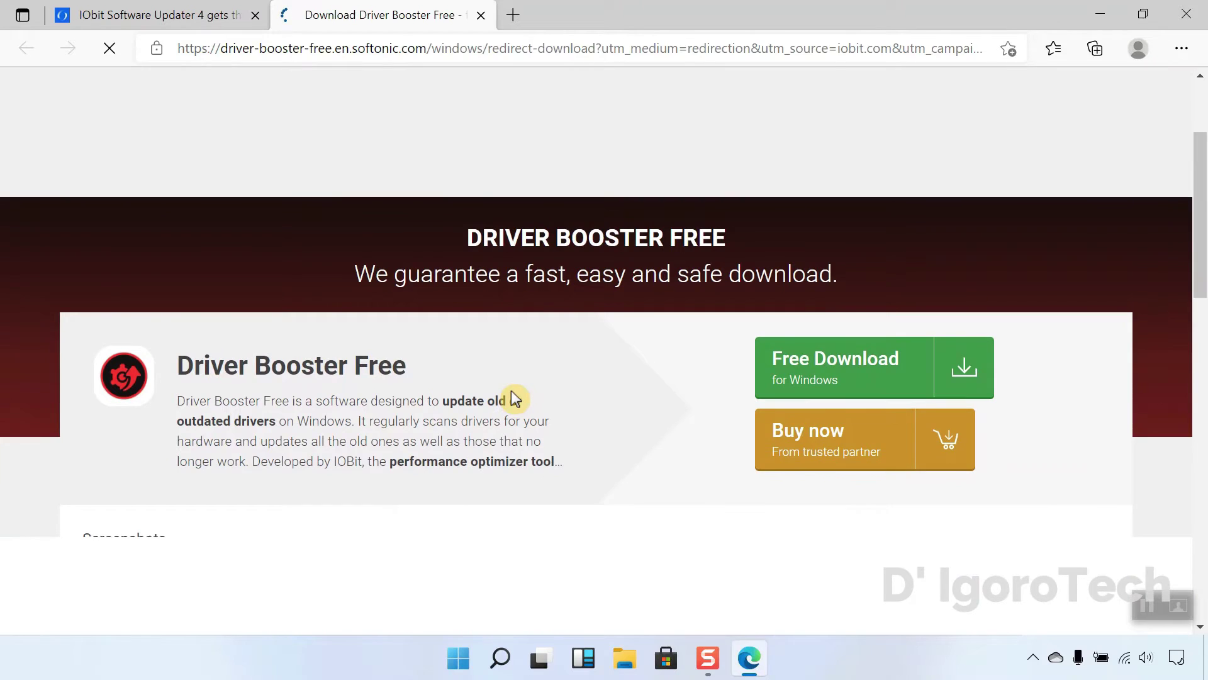
pyautogui.scroll(-1, 515, 399)
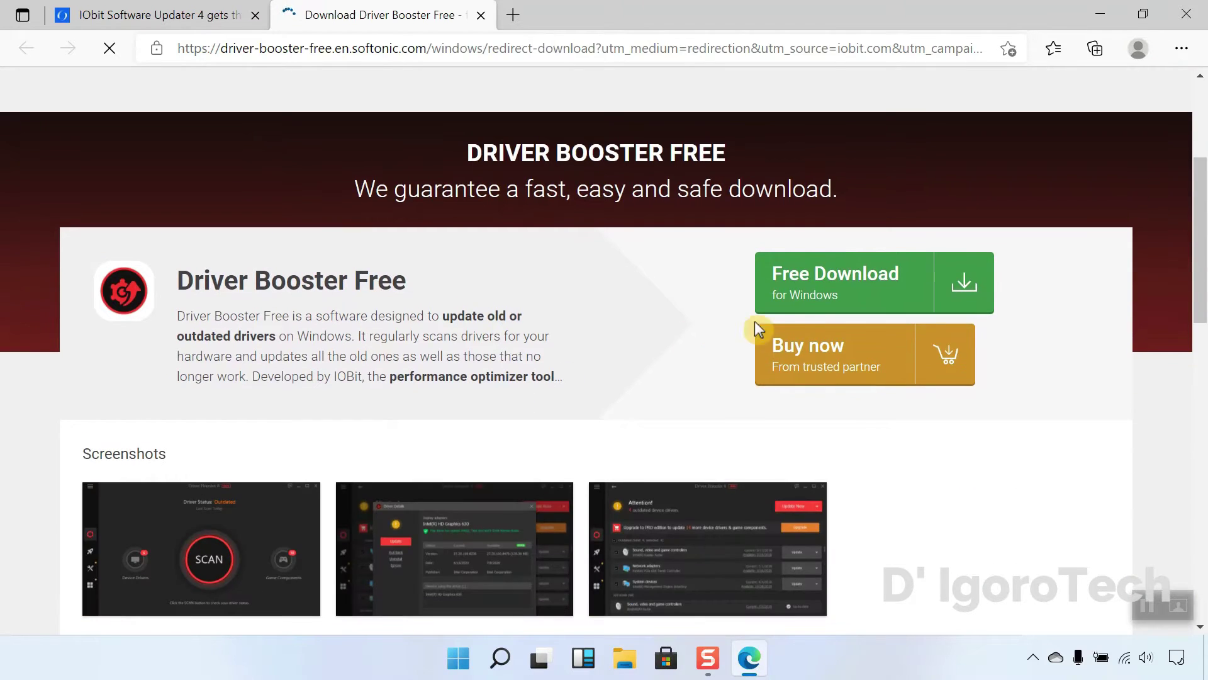
pyautogui.click(843, 297)
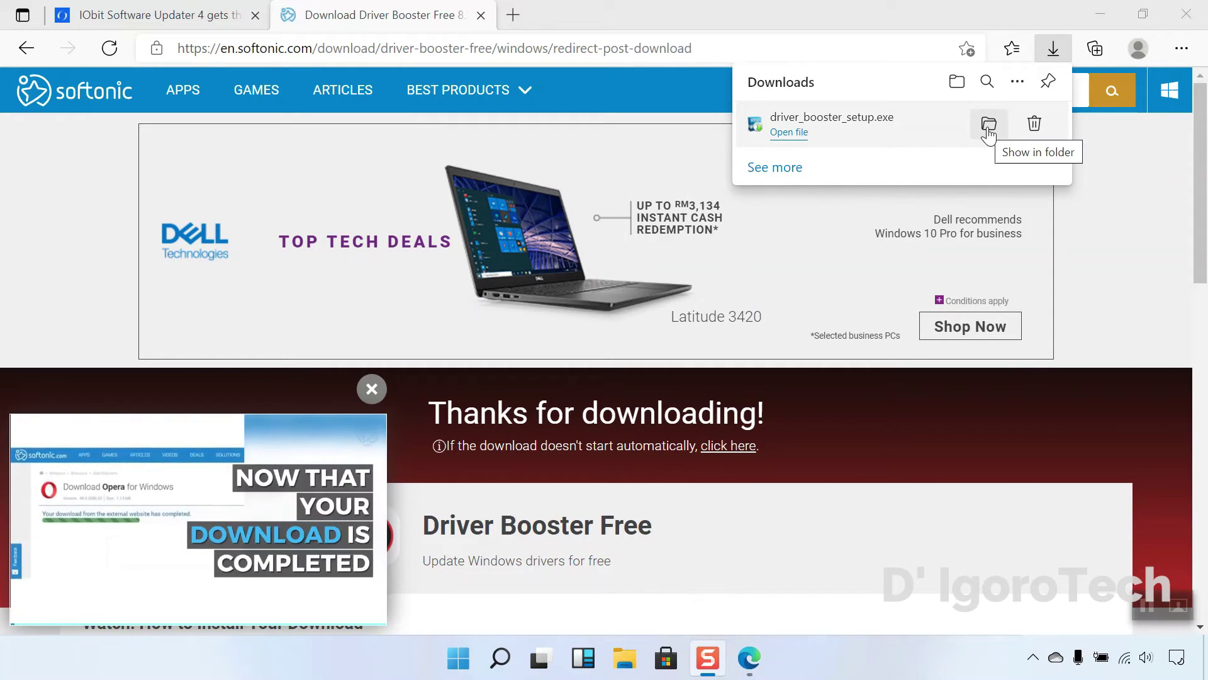
# Step: Show driver_booster_setup in the Downloads folder and run the installer
pyautogui.click(989, 124)
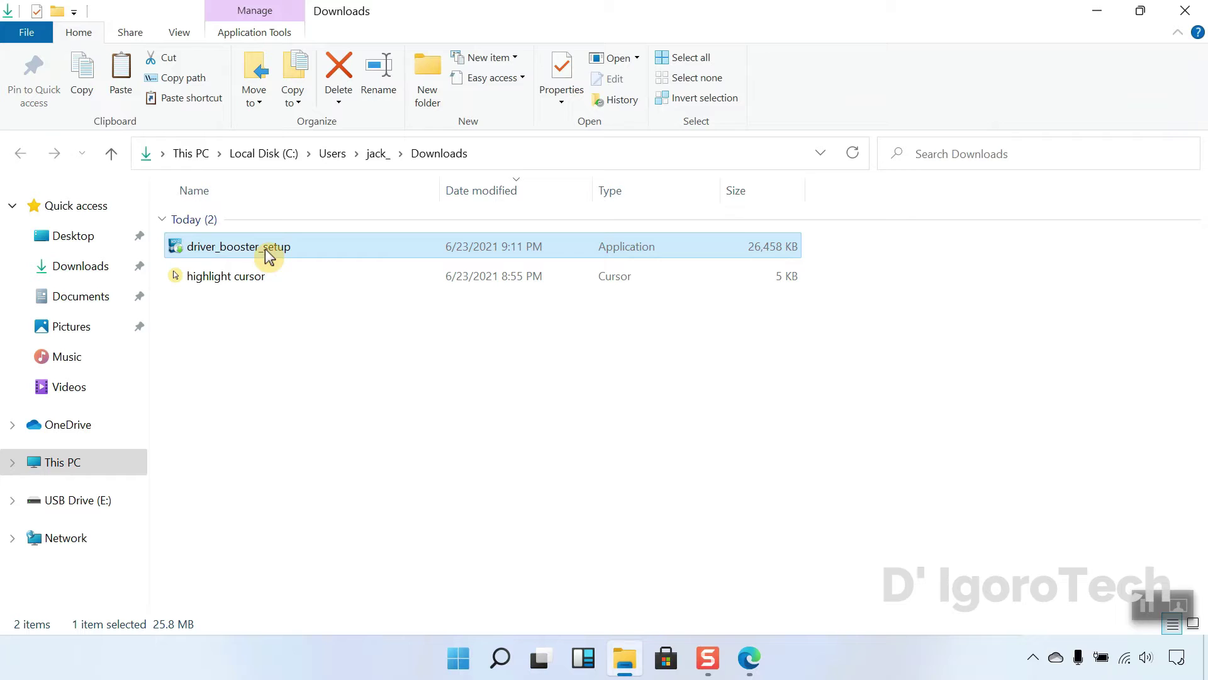
pyautogui.doubleClick(259, 248)
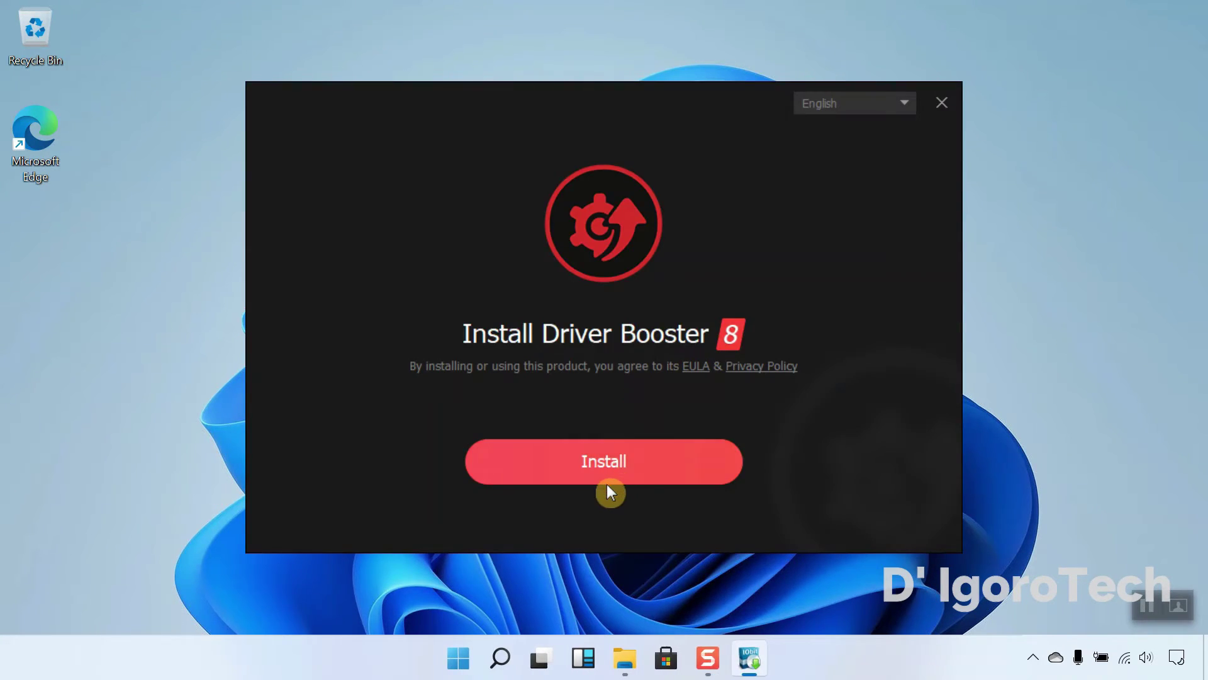
# Step: Install Driver Booster 8, declining the Opera and VPN offers, and start the first driver scan
pyautogui.click(602, 459)
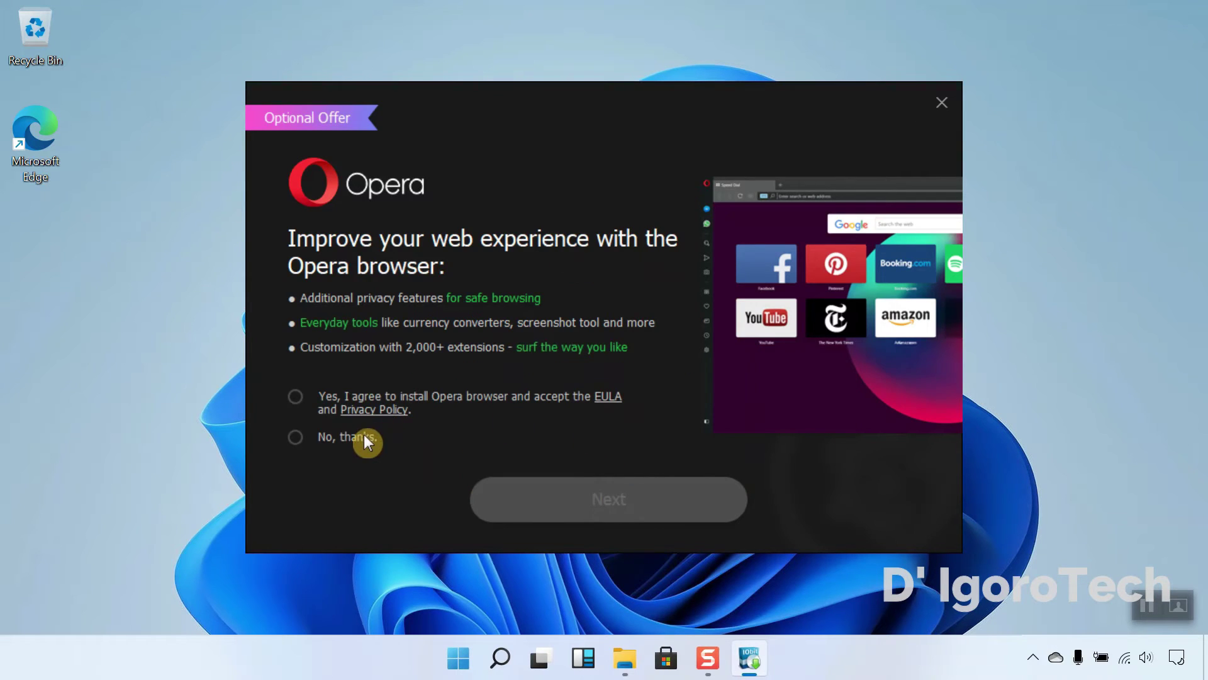
pyautogui.click(294, 437)
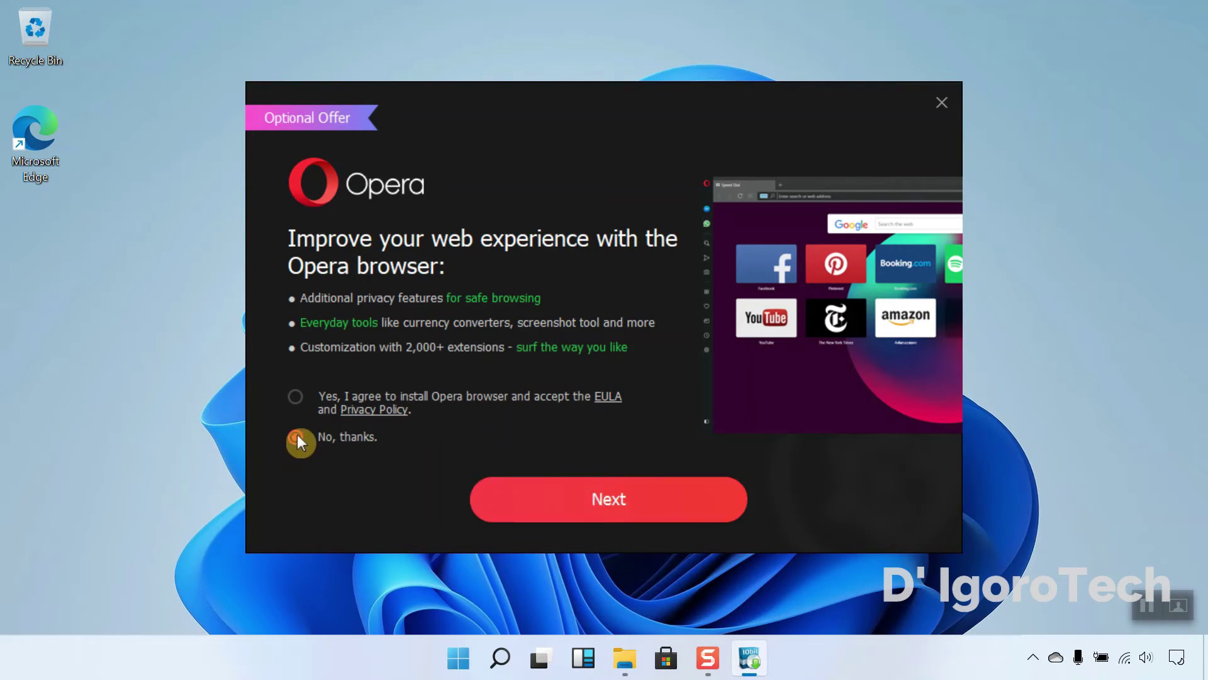
pyautogui.click(642, 492)
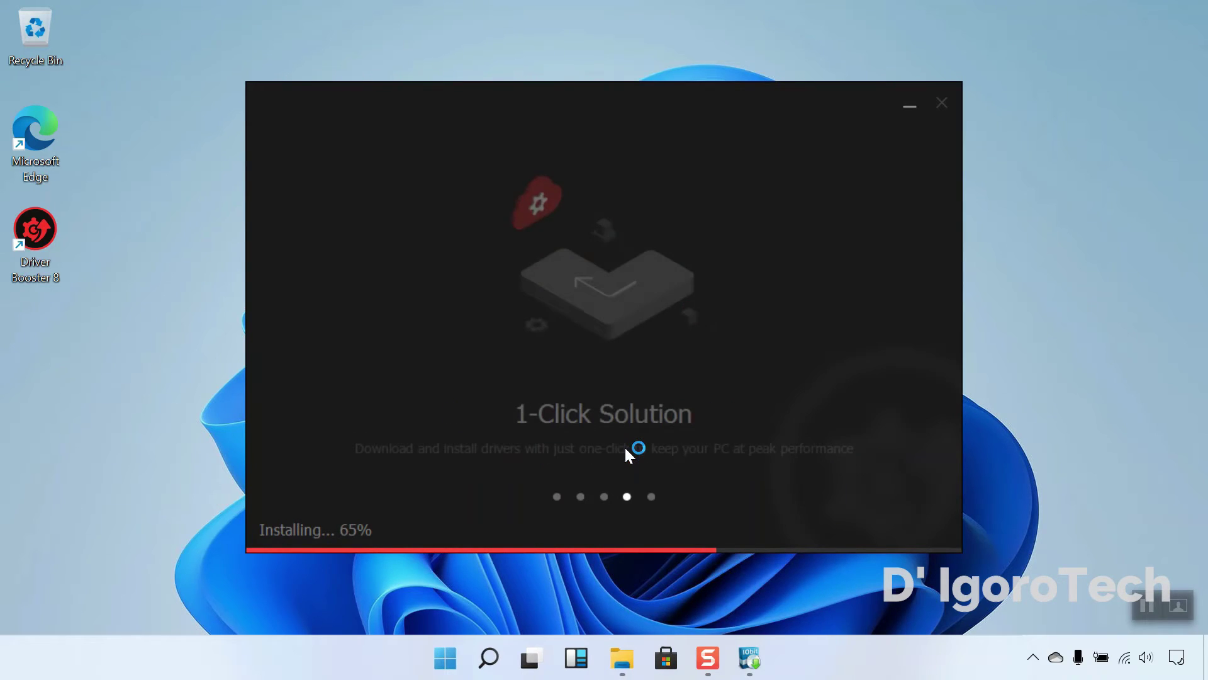
pyautogui.click(625, 447)
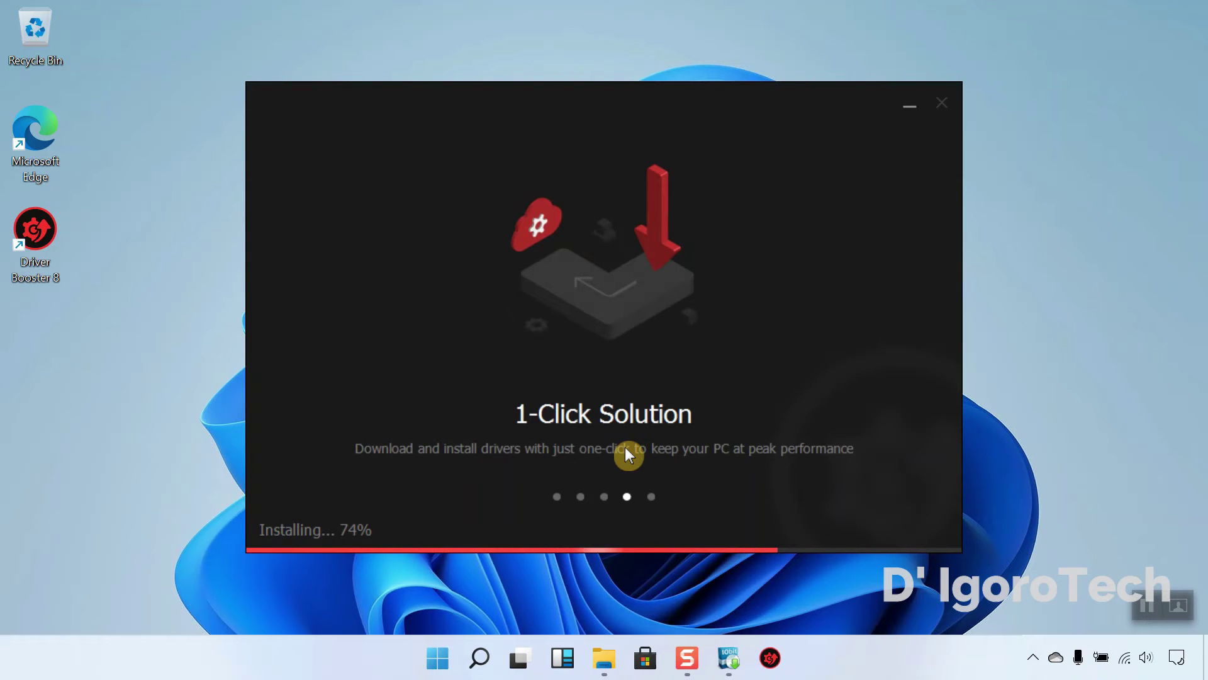
pyautogui.click(626, 452)
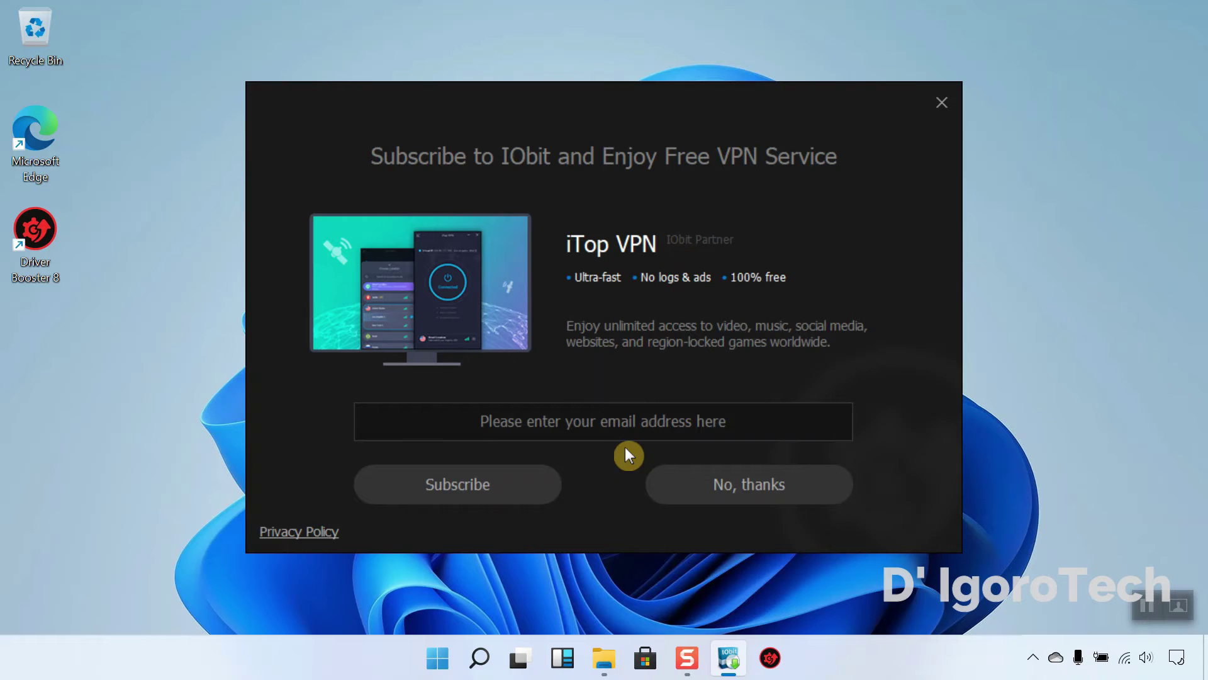
pyautogui.click(726, 484)
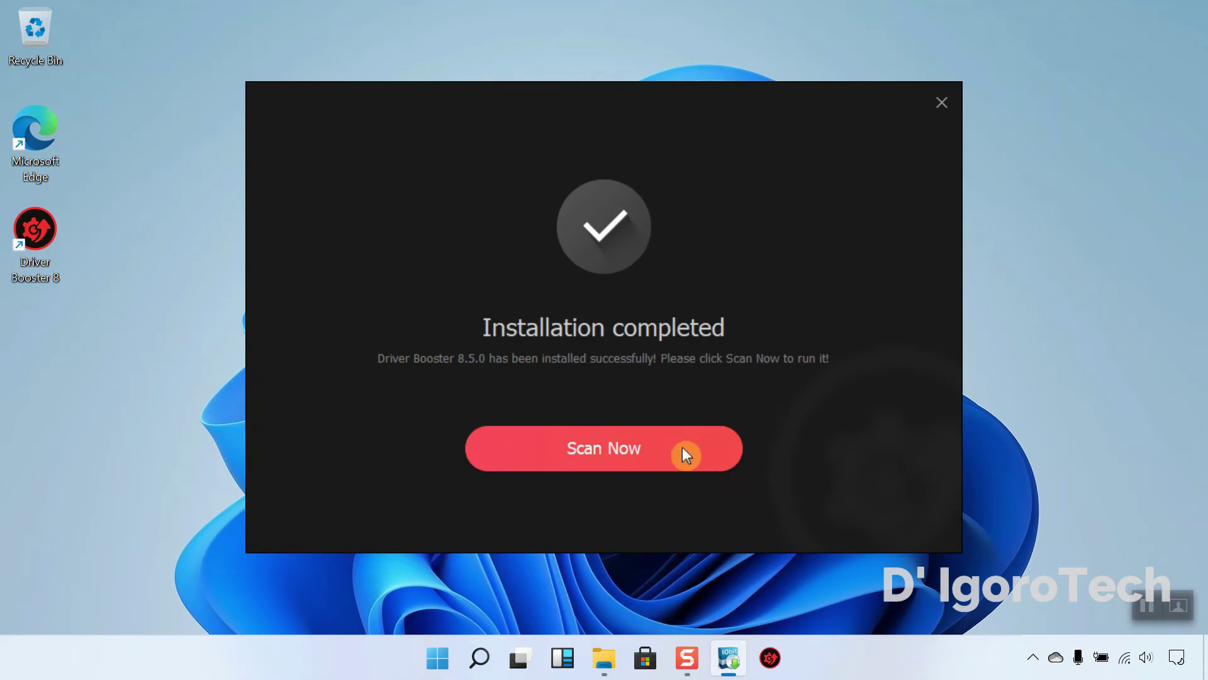
pyautogui.click(606, 450)
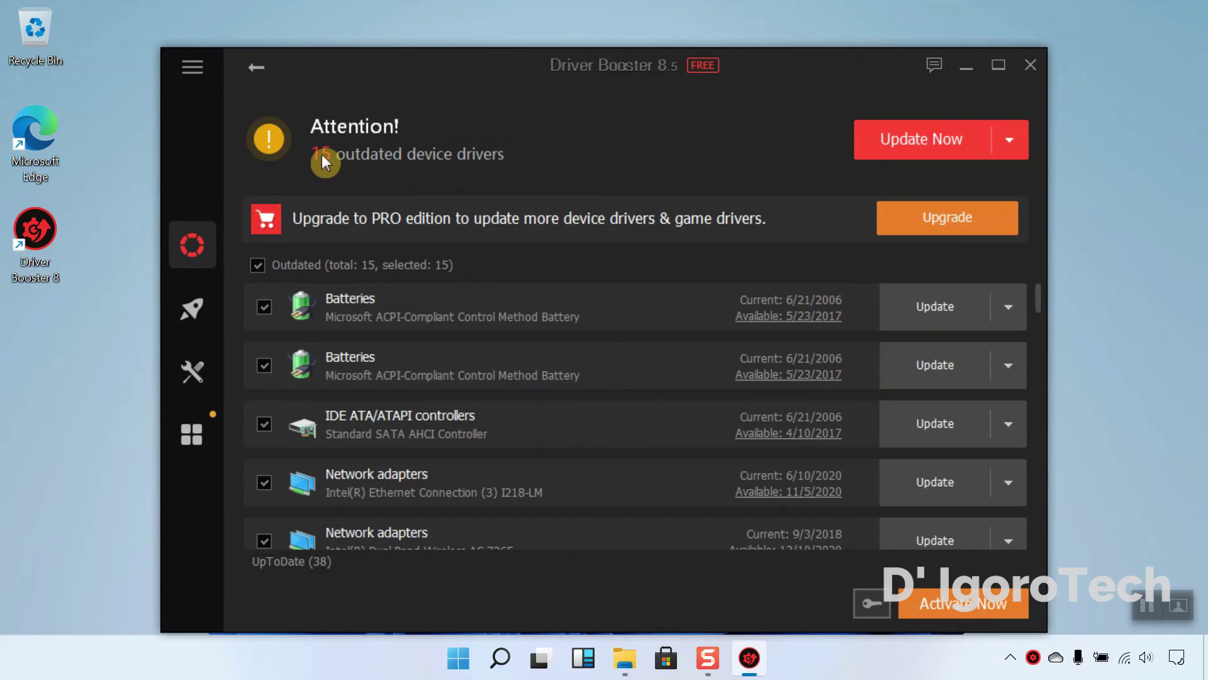
# Step: Update all 15 outdated drivers at once with Update Now
pyautogui.click(941, 139)
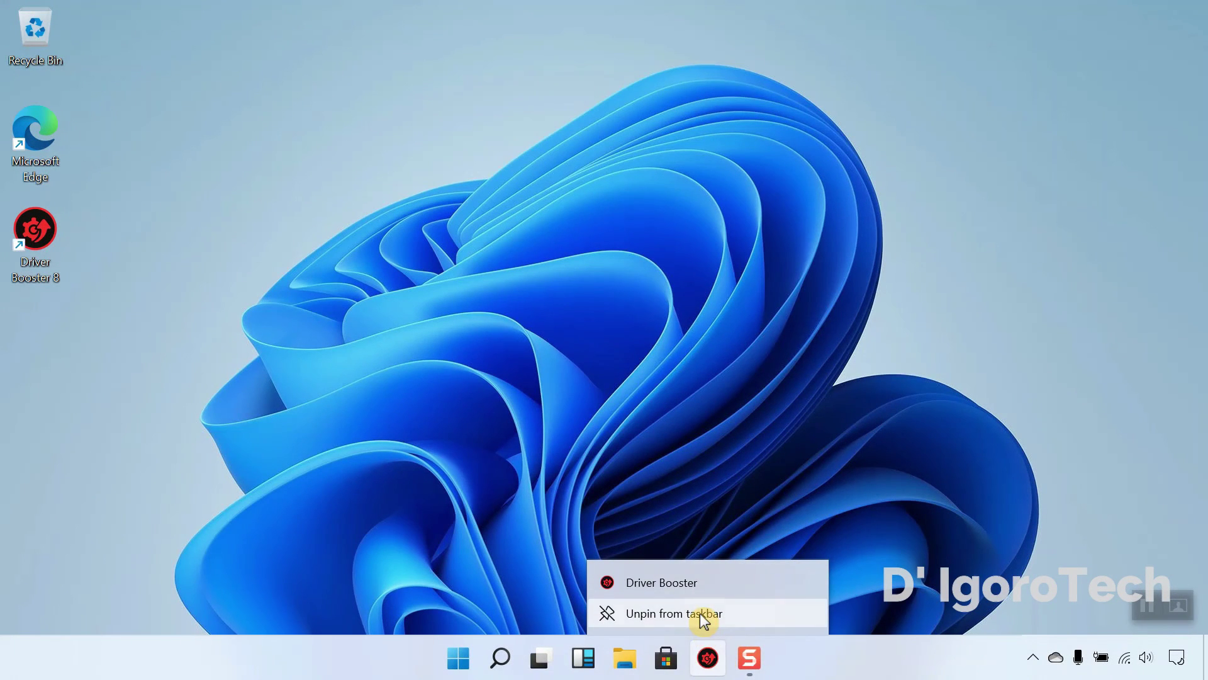
# Step: Unpin Driver Booster from the taskbar and reopen Device Manager by searching 'device manager'
pyautogui.click(700, 613)
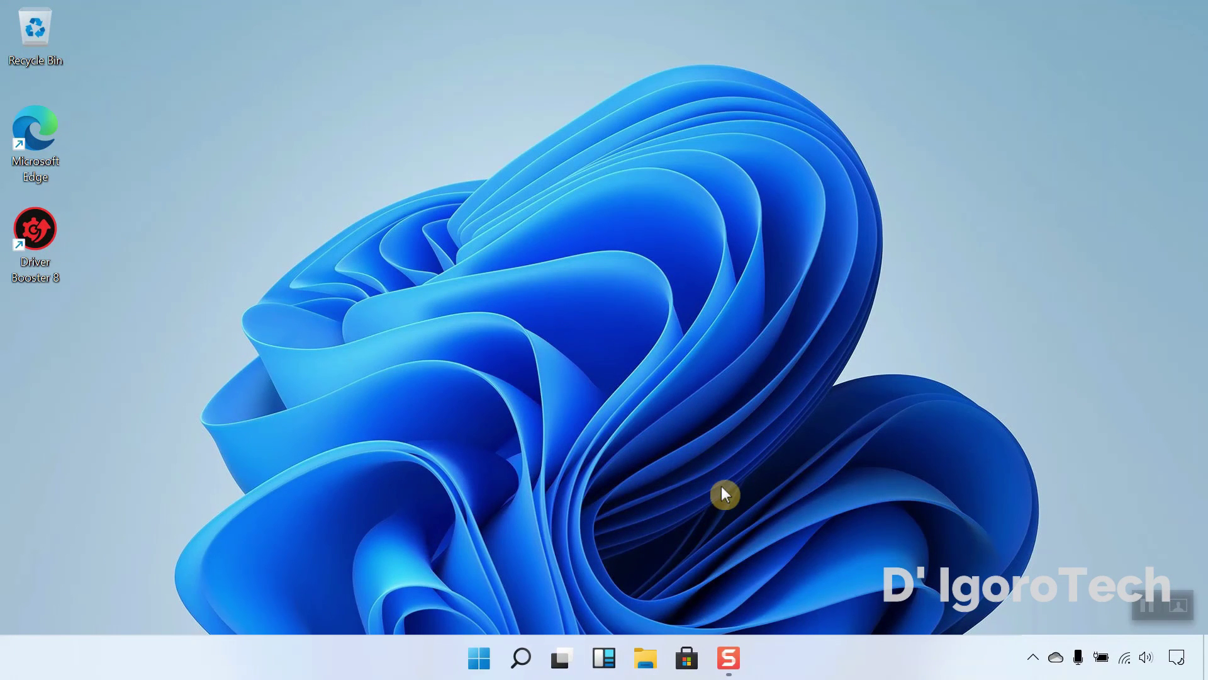
pyautogui.click(520, 659)
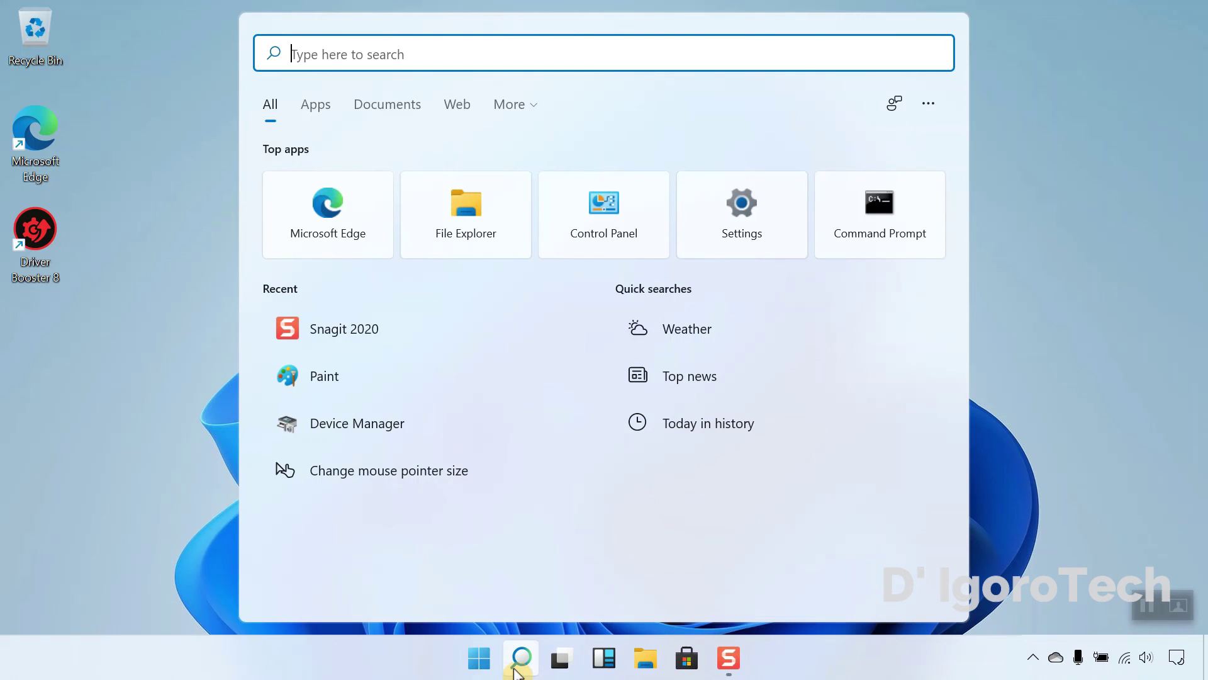
pyautogui.write('device manager')
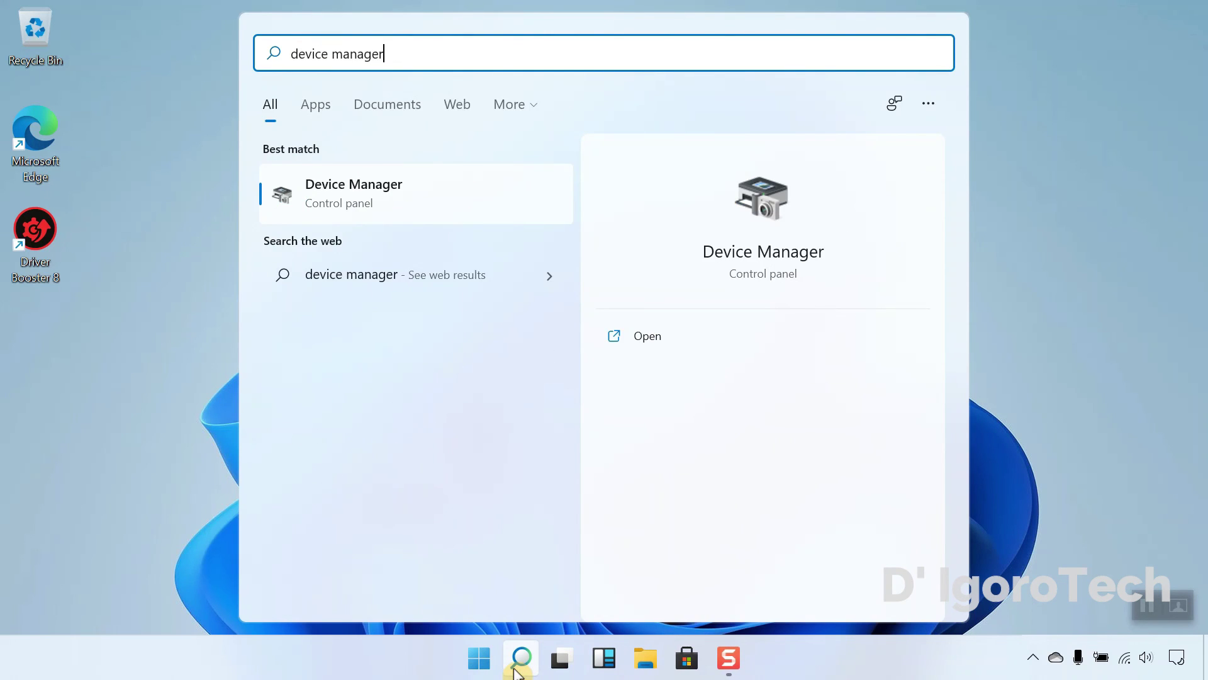
pyautogui.press('Return')
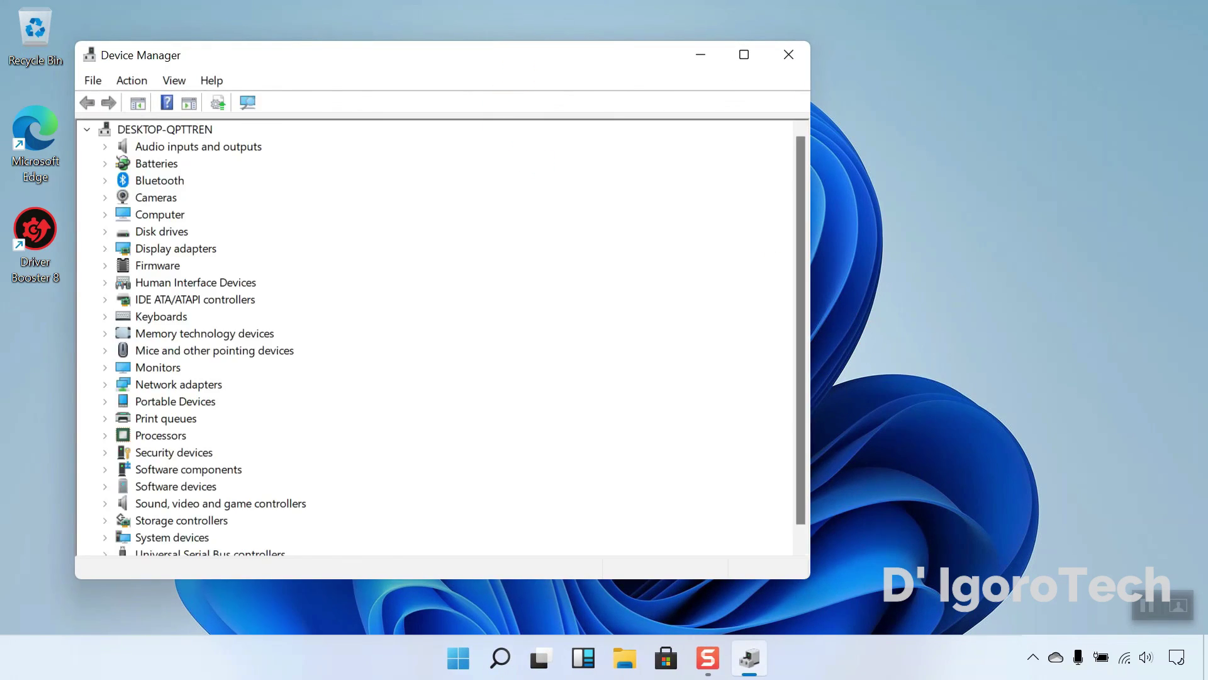
pyautogui.moveTo(515, 64); pyautogui.dragTo(674, 67)
pyautogui.scroll(-1, 376, 391)
pyautogui.scroll(1, 359, 410)
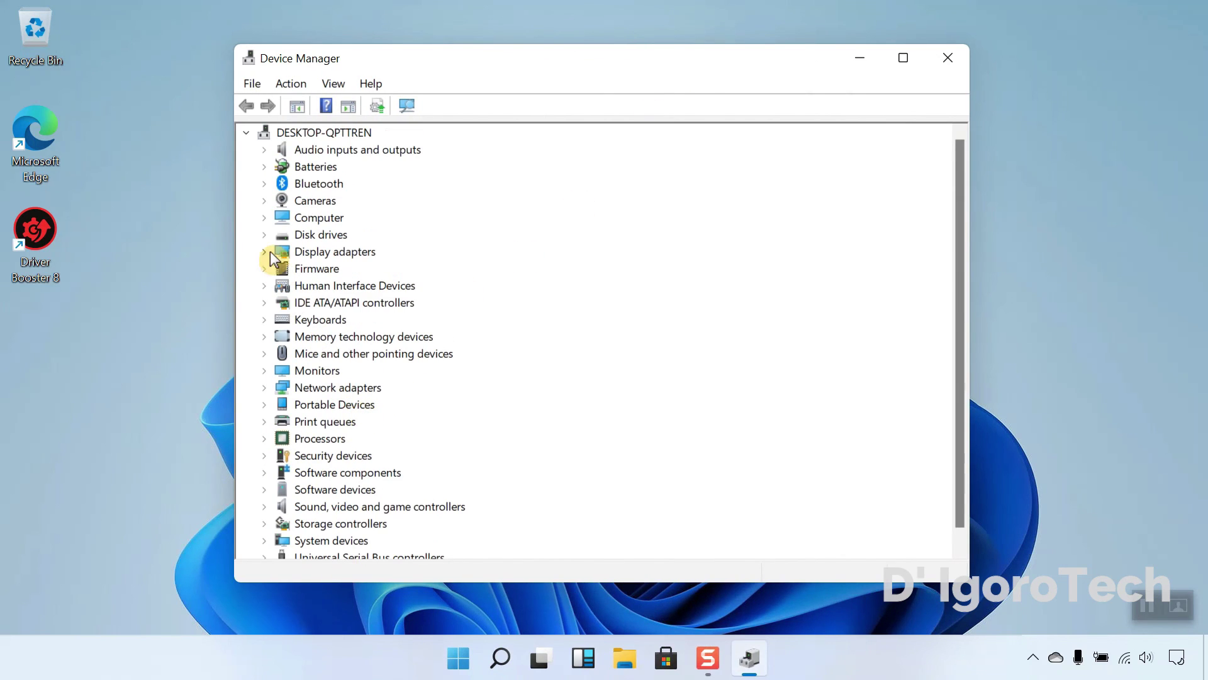